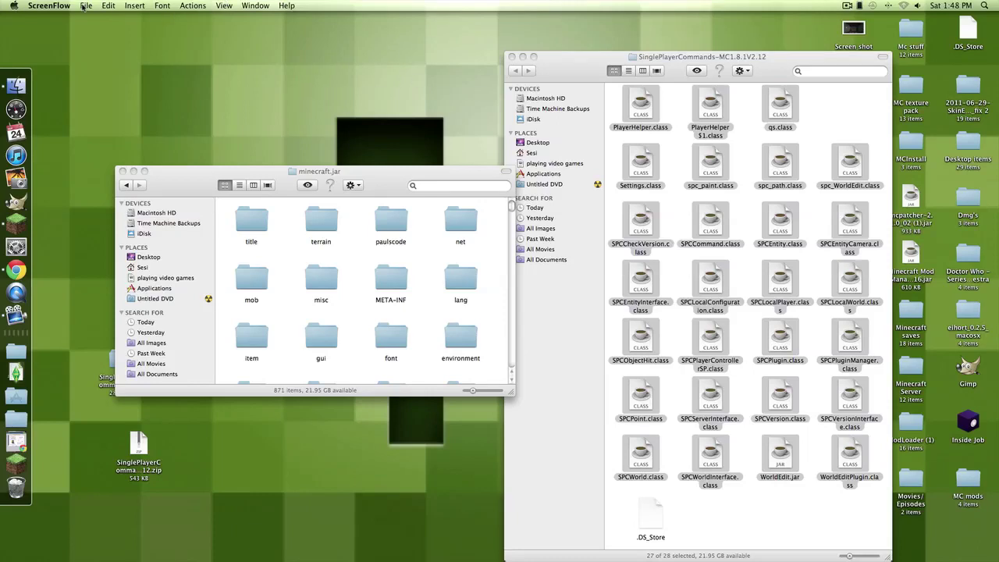
Hide the desktop icons.
{"action": "left_click", "coordinate": [84, 6]}
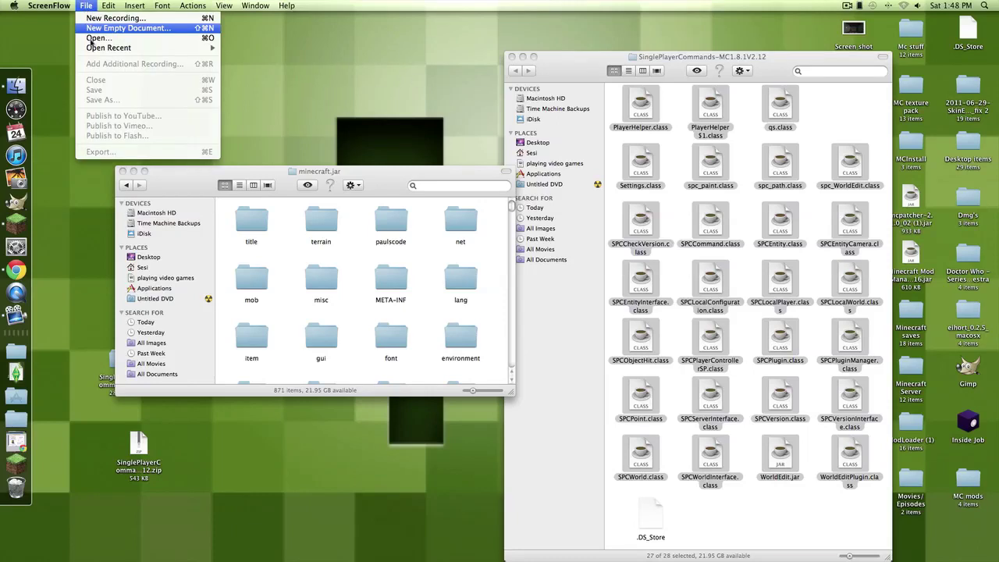
{"action": "left_click", "coordinate": [87, 6]}
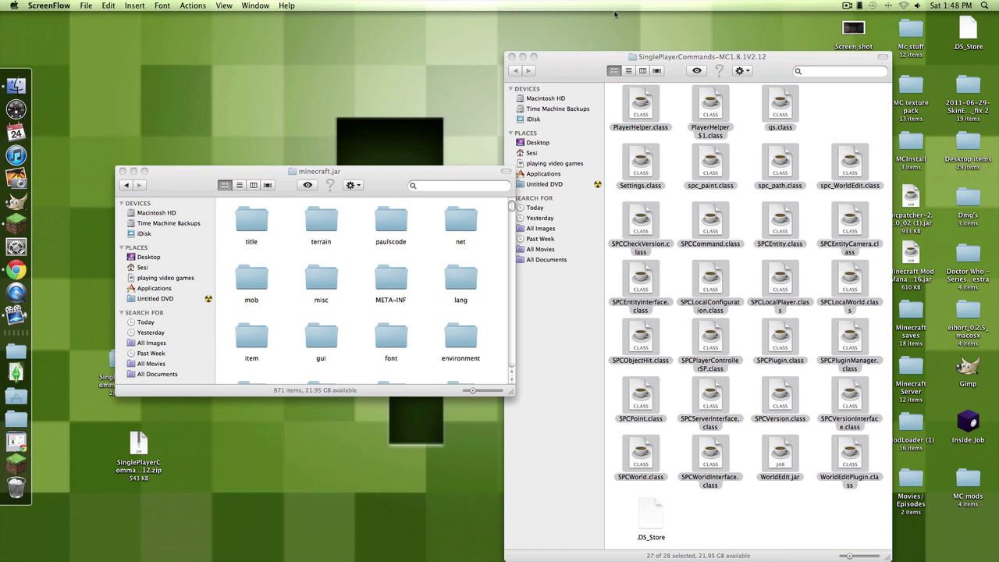
{"action": "left_click", "coordinate": [847, 6]}
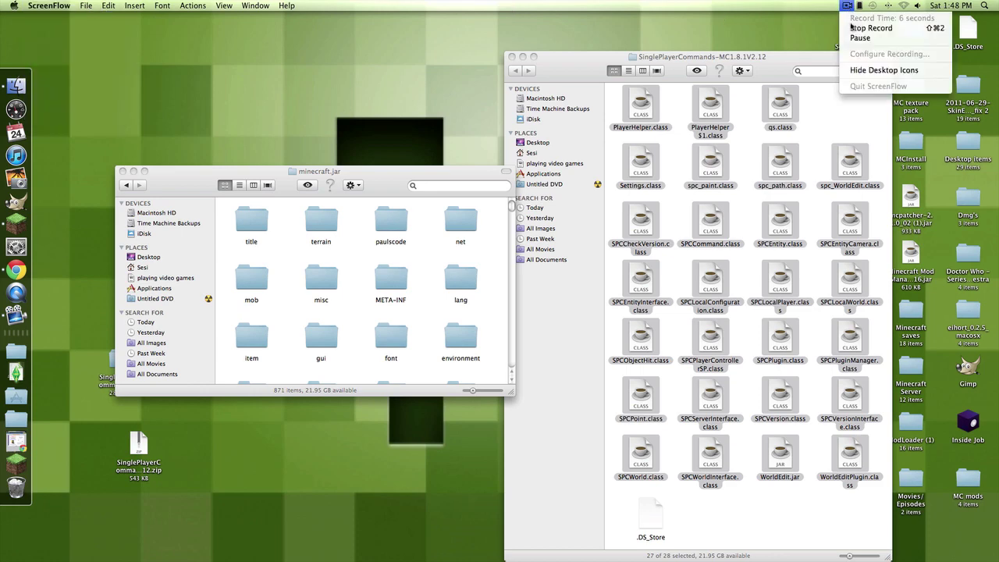
{"action": "left_click", "coordinate": [866, 76]}
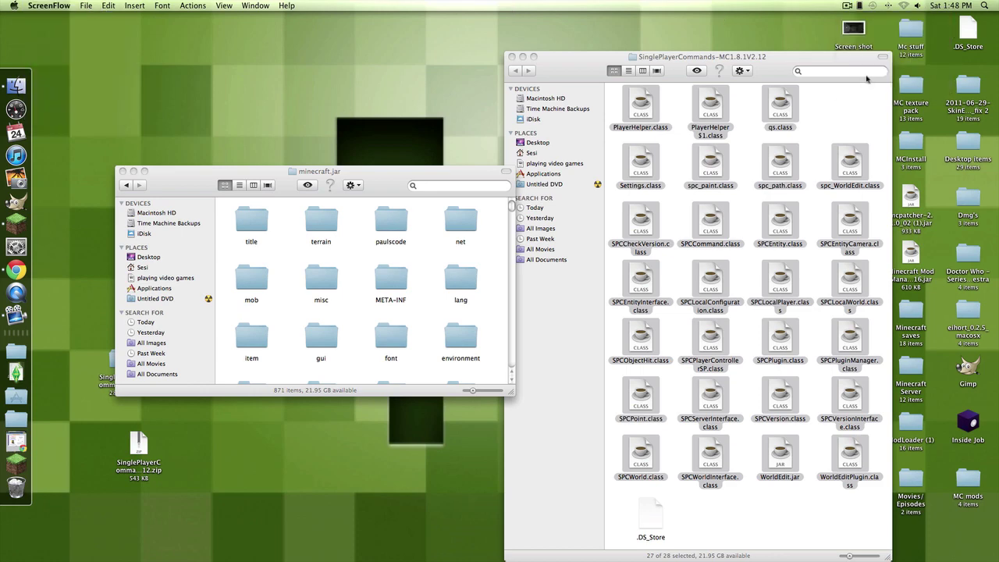
{"action": "left_click", "coordinate": [846, 6]}
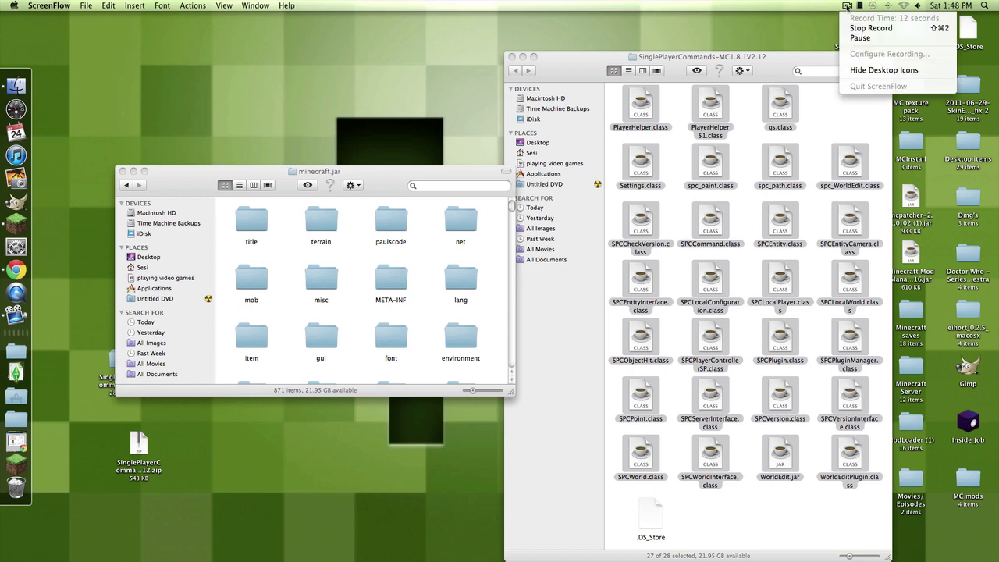
{"action": "left_click", "coordinate": [866, 70]}
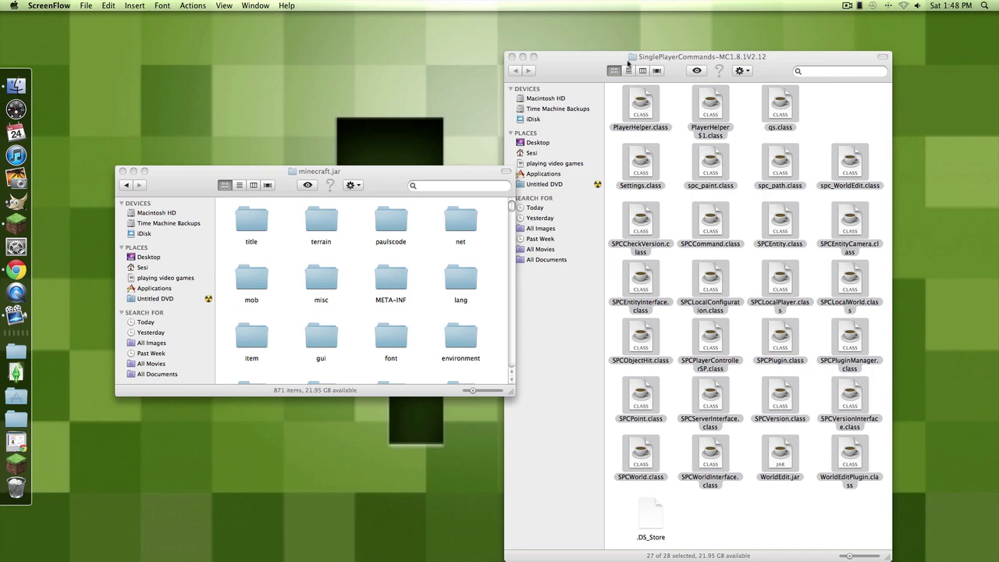
Move the SinglePlayerCommands-MC1.8.1V2.12 window clear of the minecraft.jar window and return the latter to the bin folder.
{"action": "left_click_drag", "start_coordinate": [627, 60], "coordinate": [683, 52]}
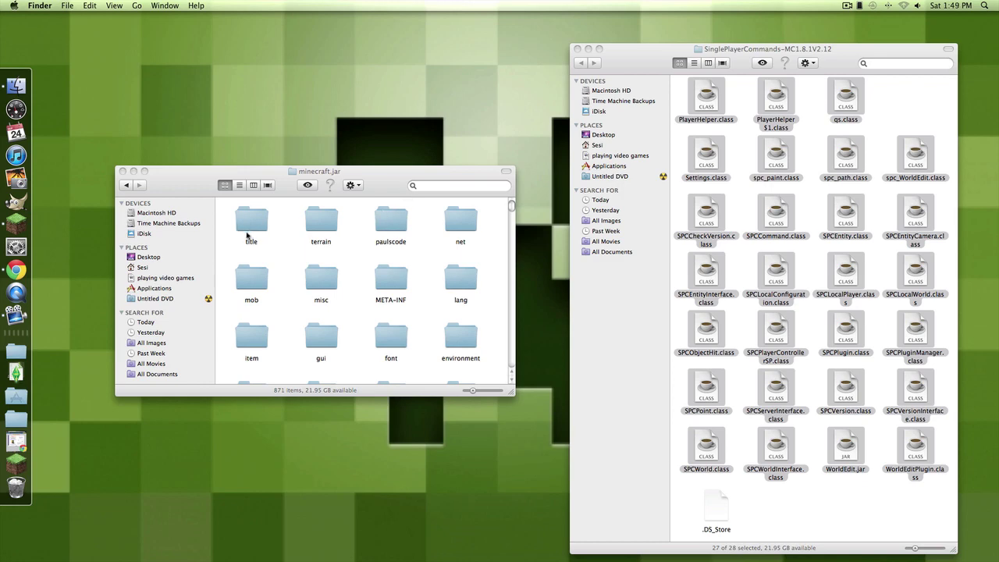
{"action": "left_click", "coordinate": [124, 186]}
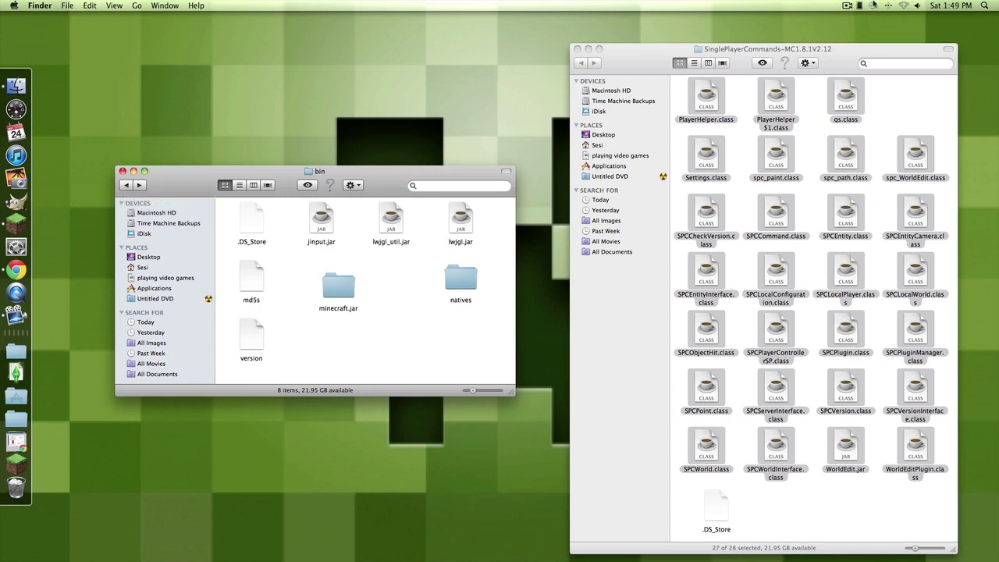
Show the desktop icons again.
{"action": "left_click", "coordinate": [848, 6]}
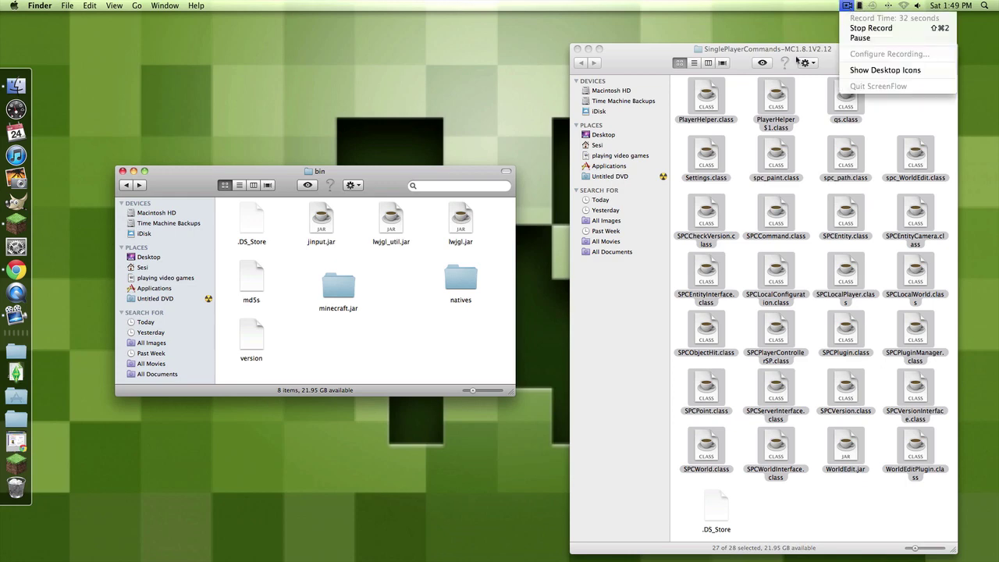
{"action": "left_click", "coordinate": [884, 71]}
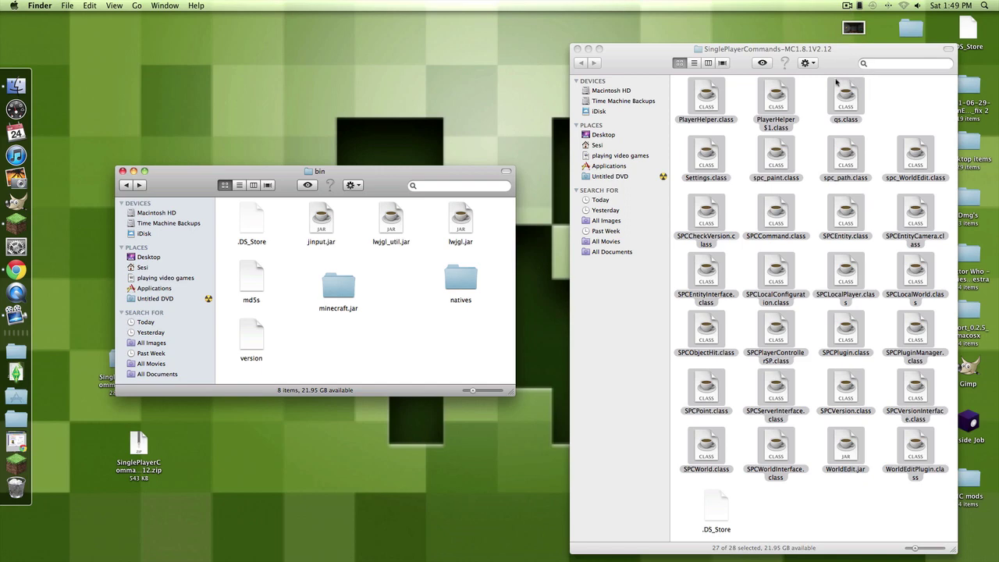
Take TooManyItems2011_09_14.zip out of the Trash and place it on the desktop below the bin window.
{"action": "left_click", "coordinate": [16, 487]}
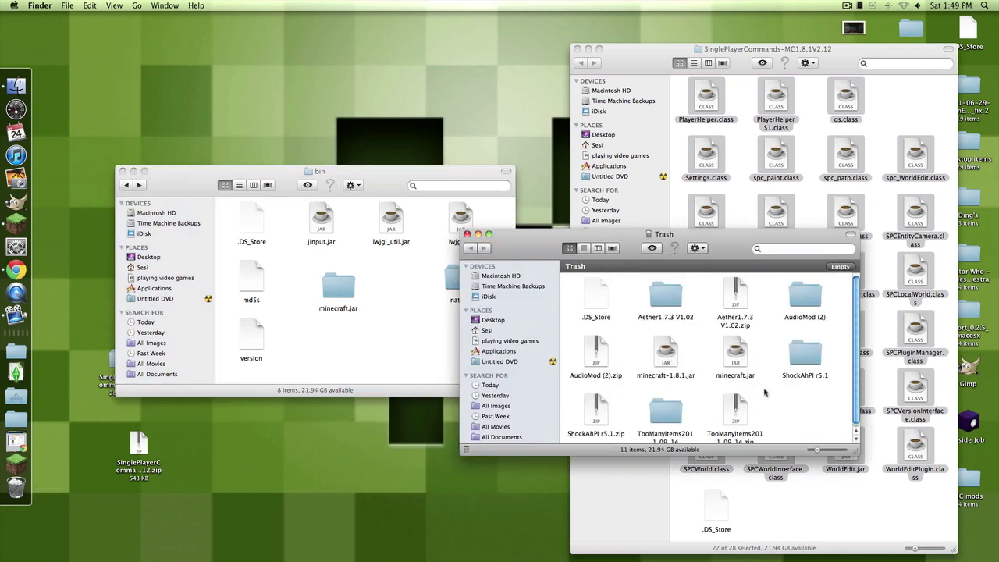
{"action": "scroll", "coordinate": [753, 346], "scroll_direction": "down", "scroll_amount": 1}
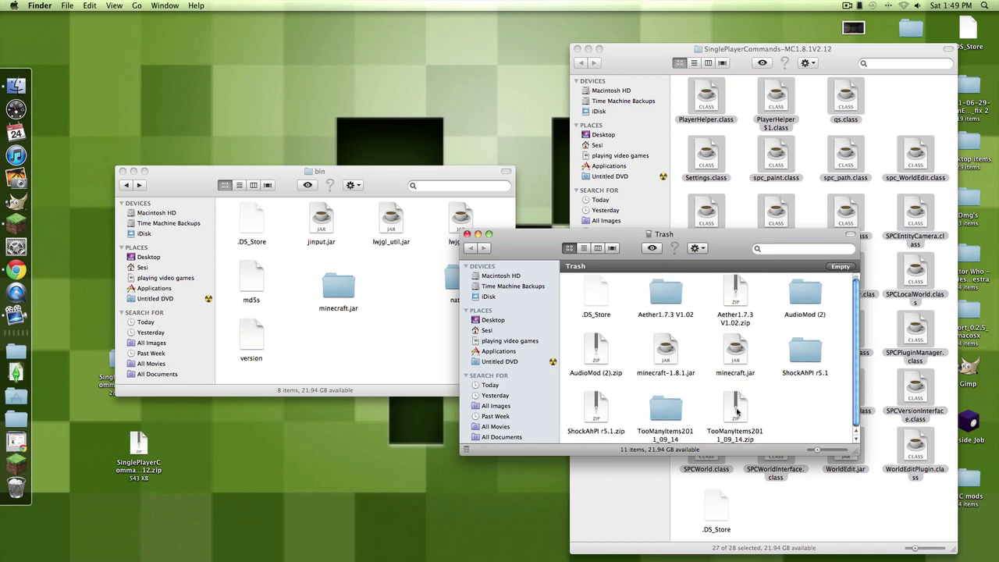
{"action": "left_click_drag", "start_coordinate": [737, 410], "coordinate": [369, 484]}
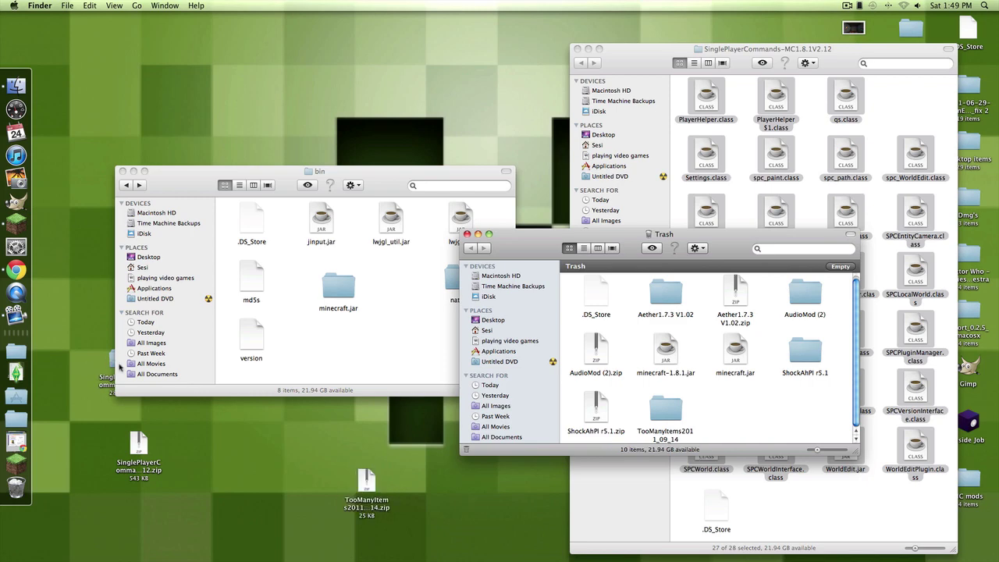
Move the SinglePlayerCommands folder to free desktop space below the bin window and quit Minecraft.
{"action": "left_click", "coordinate": [117, 365]}
{"action": "left_click_drag", "start_coordinate": [123, 374], "coordinate": [270, 430]}
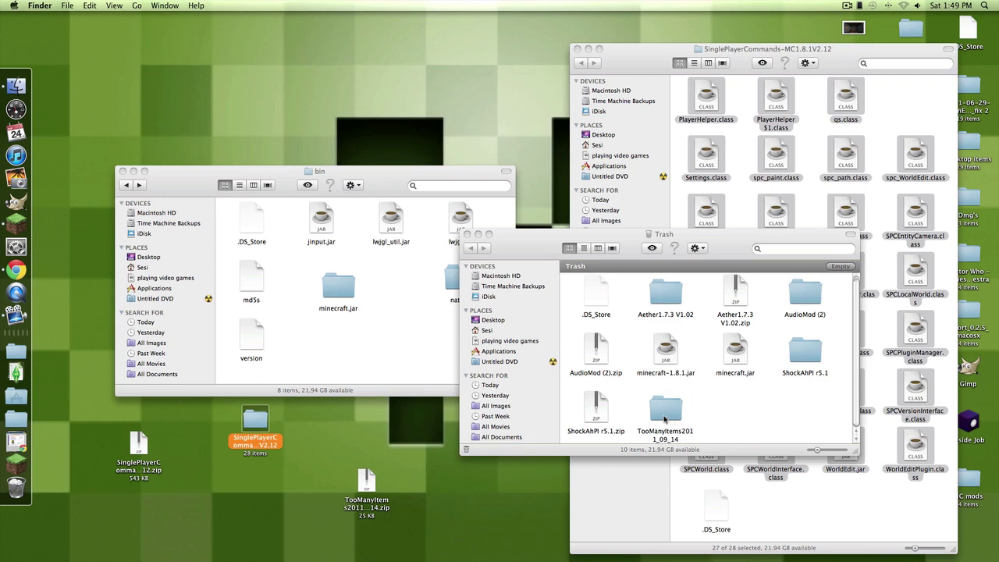
{"action": "right_click", "coordinate": [23, 226]}
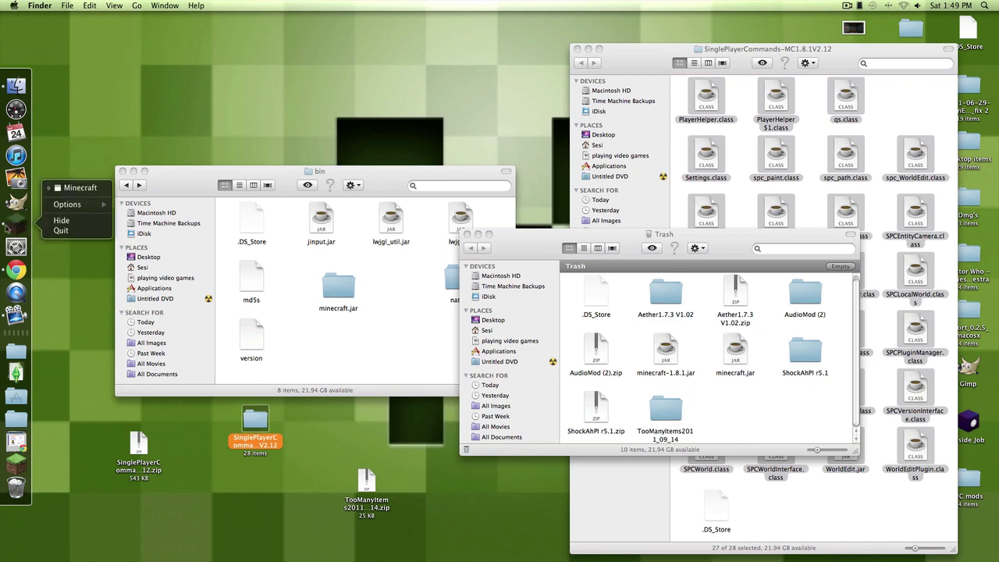
{"action": "left_click", "coordinate": [55, 231]}
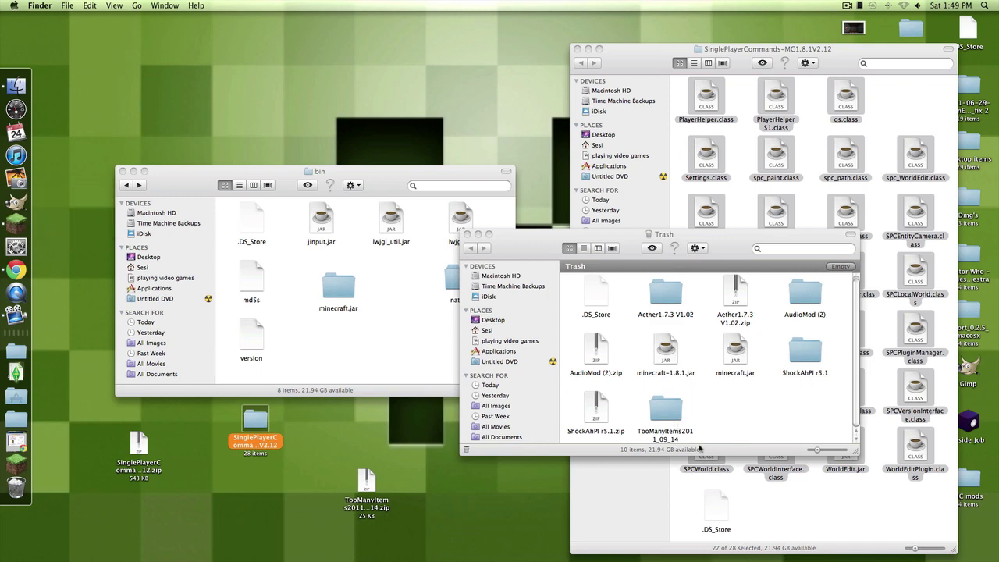
Take the TooManyItems2011_09_14 folder out of the Trash onto the desktop and close the Trash window.
{"action": "left_click_drag", "start_coordinate": [652, 418], "coordinate": [402, 430]}
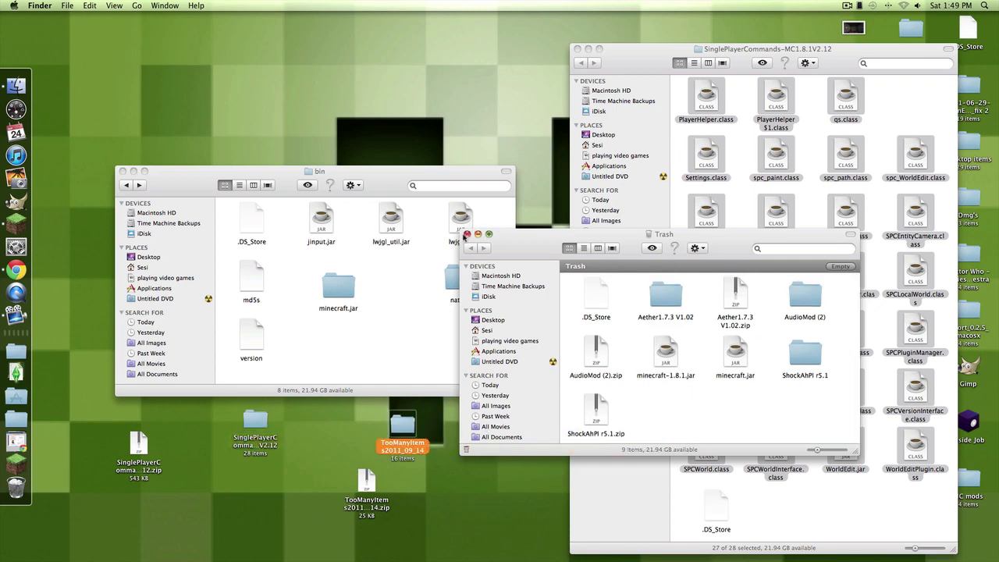
{"action": "left_click", "coordinate": [466, 234]}
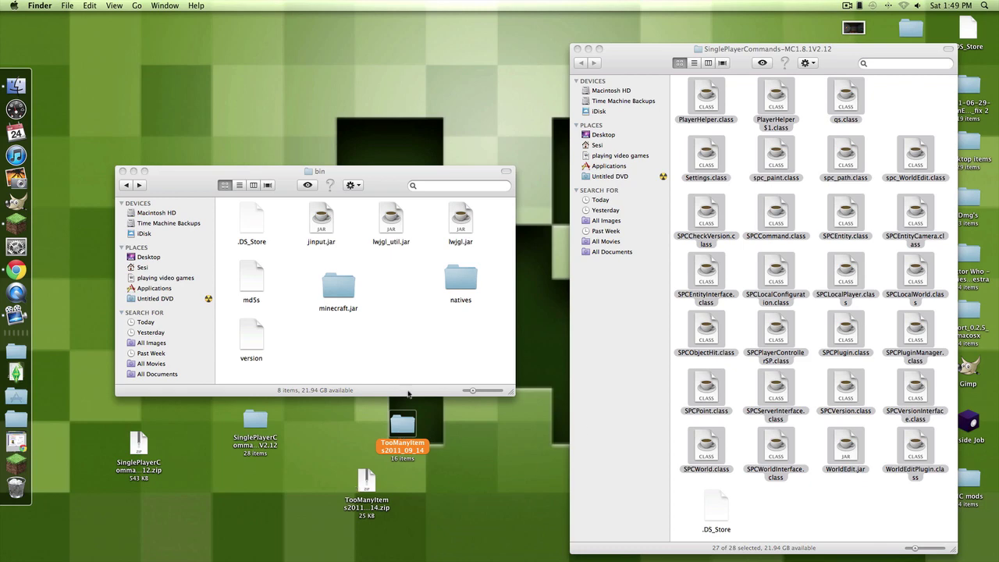
{"action": "left_click", "coordinate": [524, 511]}
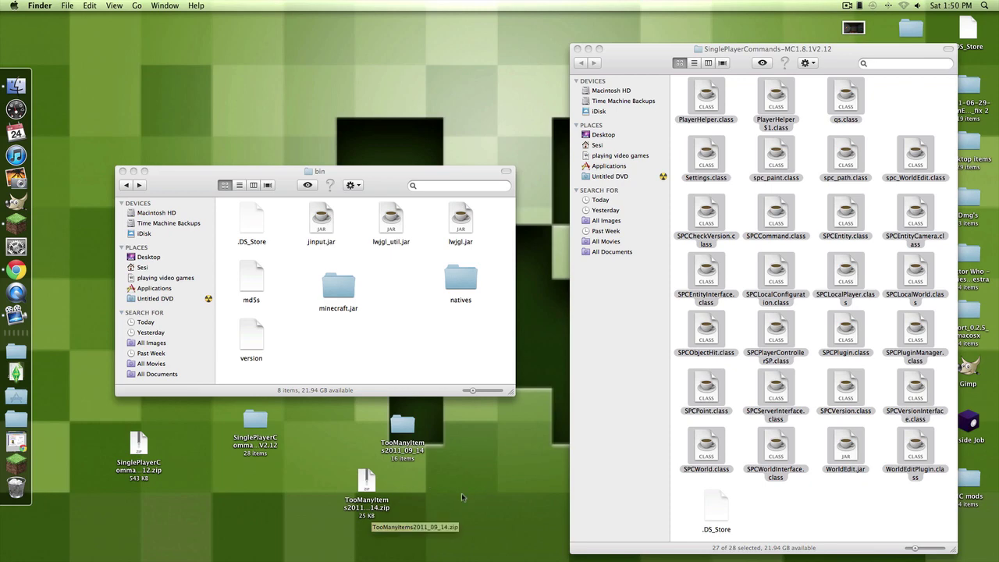
View which applications can open the SinglePlayerCommands zip file, without opening it.
{"action": "right_click", "coordinate": [138, 451]}
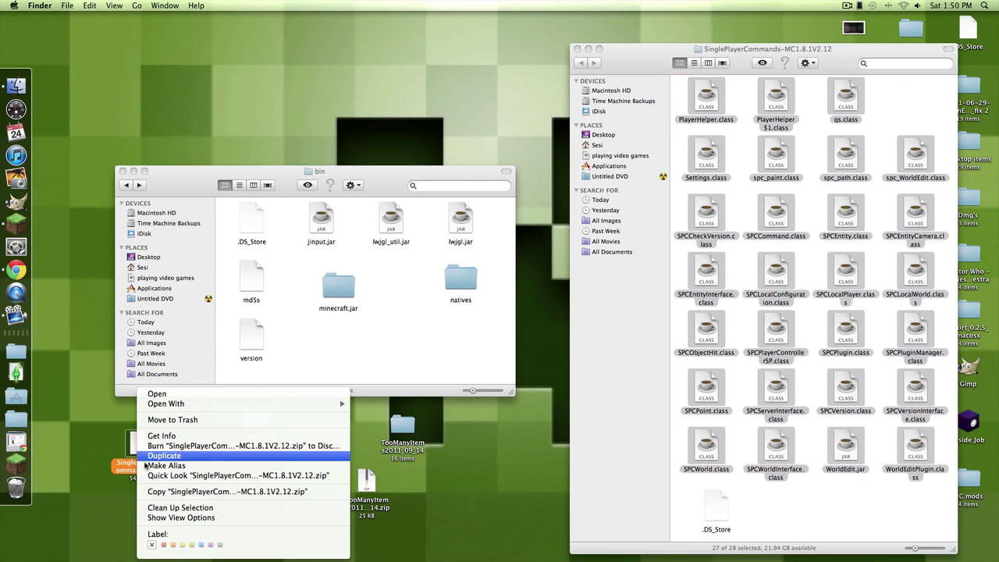
{"action": "mouse_move", "coordinate": [177, 405]}
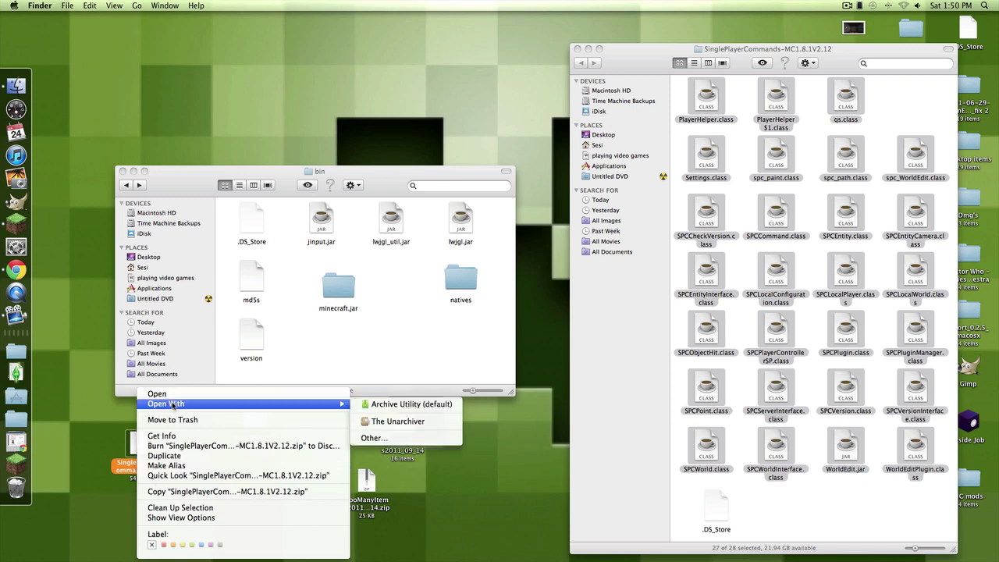
{"action": "left_click", "coordinate": [512, 525]}
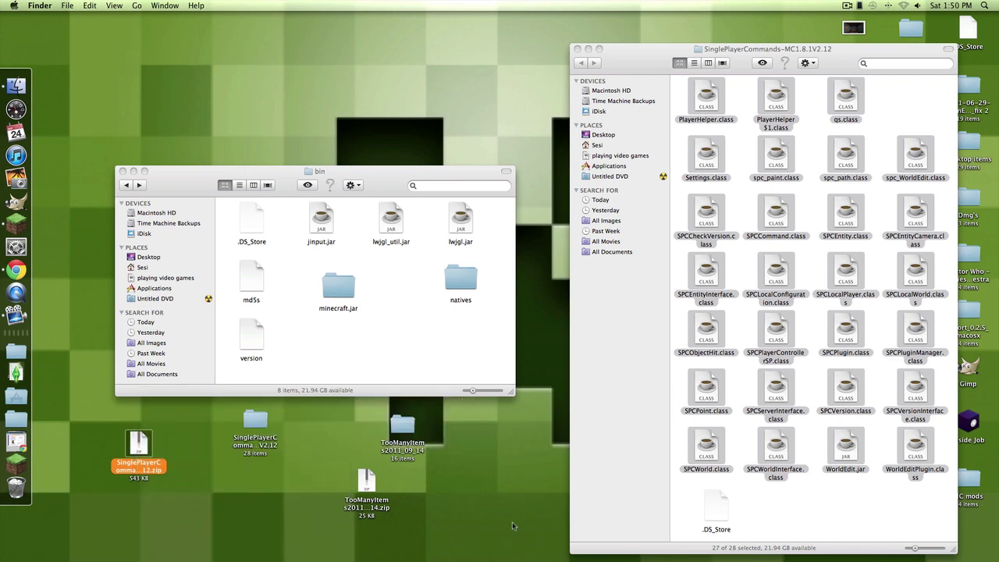
Open the SinglePlayerCommands-MC1.8.1V2.12 folder from the desktop, deselect its files and return to the bin window.
{"action": "double_click", "coordinate": [252, 422]}
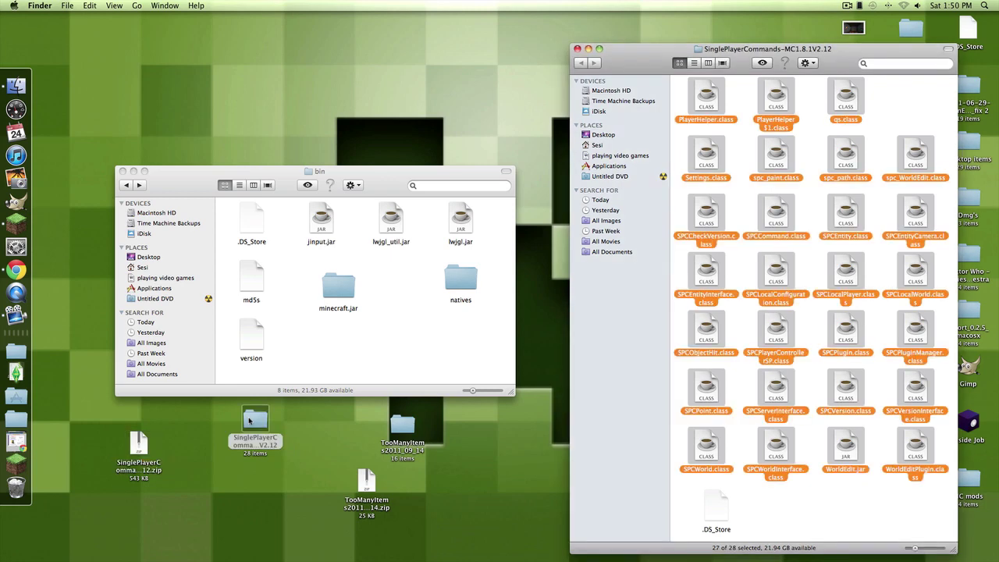
{"action": "left_click", "coordinate": [261, 509]}
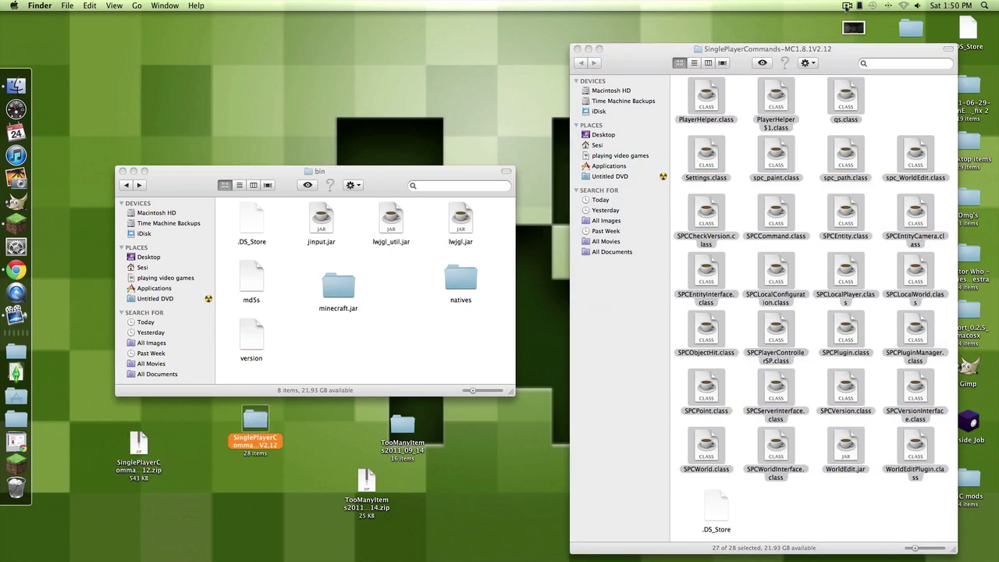
{"action": "left_click", "coordinate": [757, 51]}
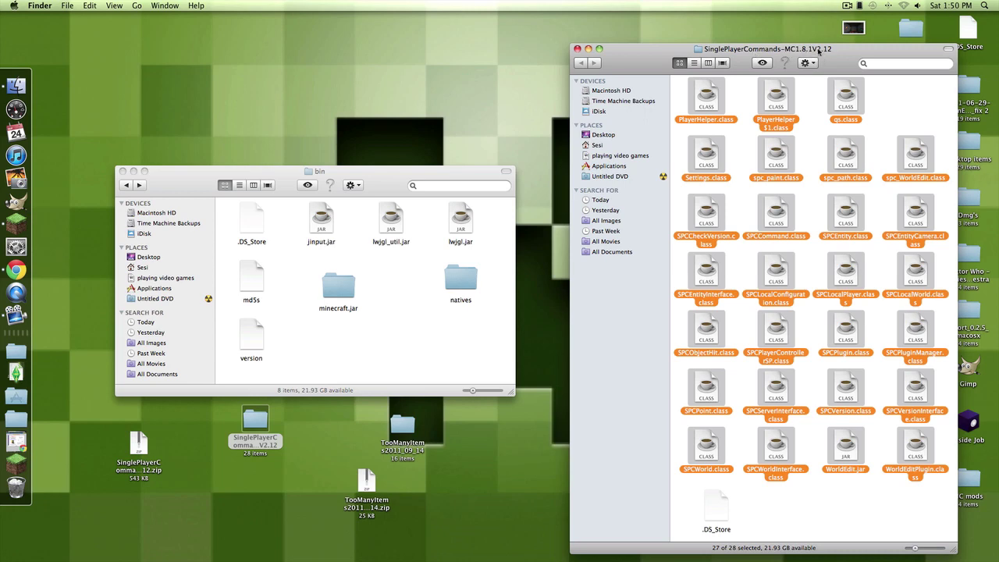
{"action": "left_click", "coordinate": [679, 95]}
{"action": "left_click", "coordinate": [371, 313]}
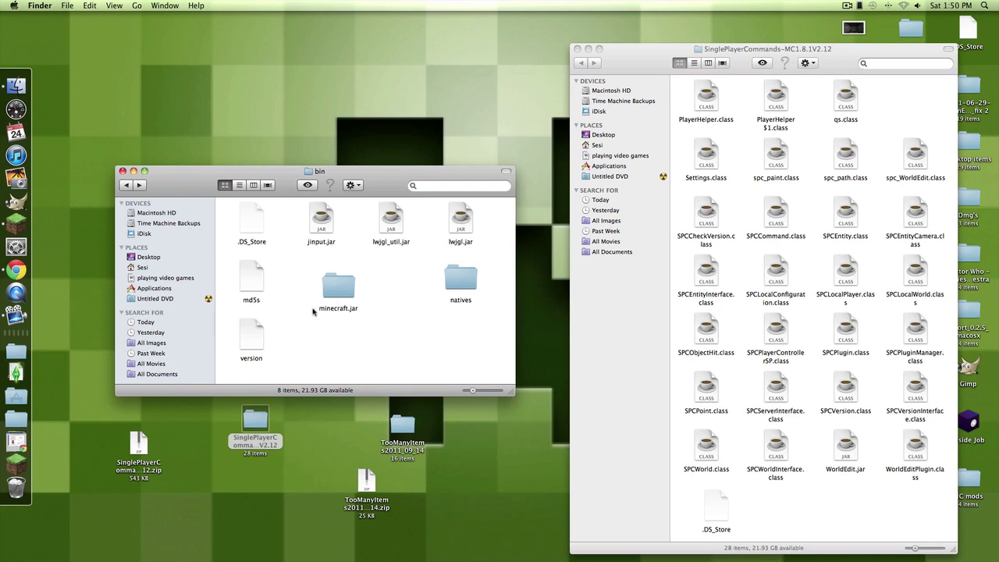
Take minecraft-1.8.1.jar out of the Trash onto the desktop above the bin window and close the Trash window.
{"action": "left_click", "coordinate": [17, 488]}
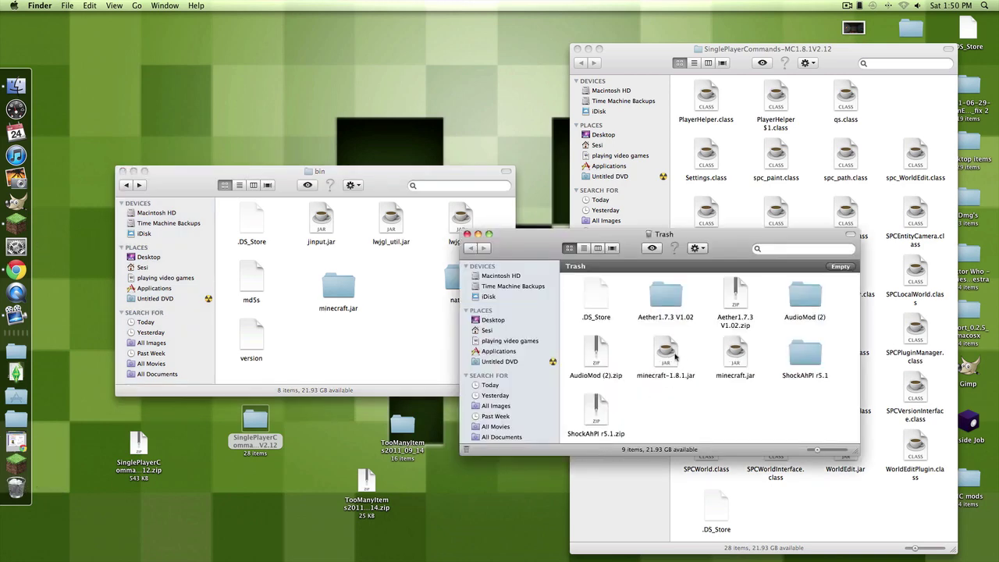
{"action": "left_click_drag", "start_coordinate": [671, 355], "coordinate": [487, 110]}
{"action": "left_click", "coordinate": [467, 234]}
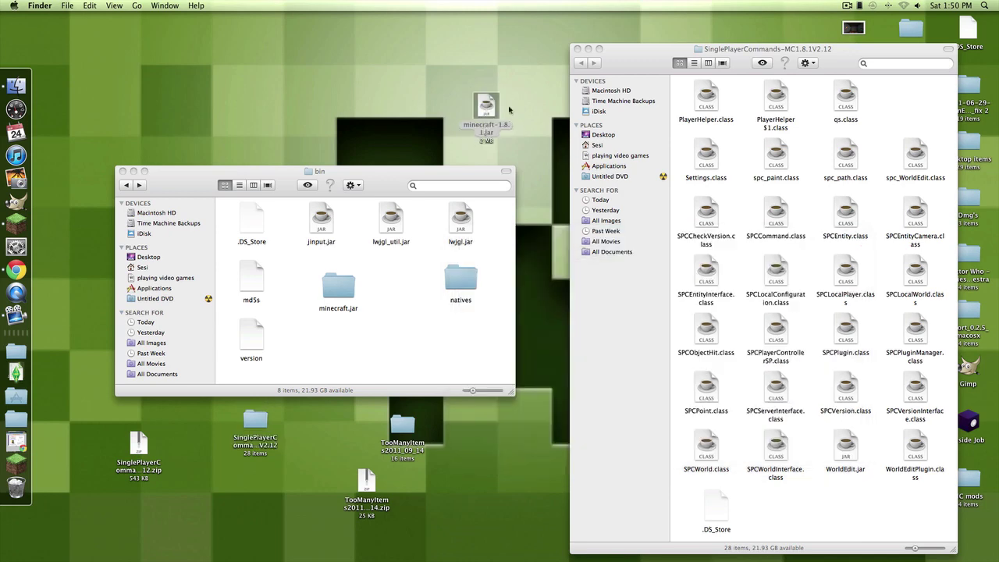
Unarchive minecraft-1.8.1.jar on the desktop with Archive Utility.
{"action": "right_click", "coordinate": [484, 111]}
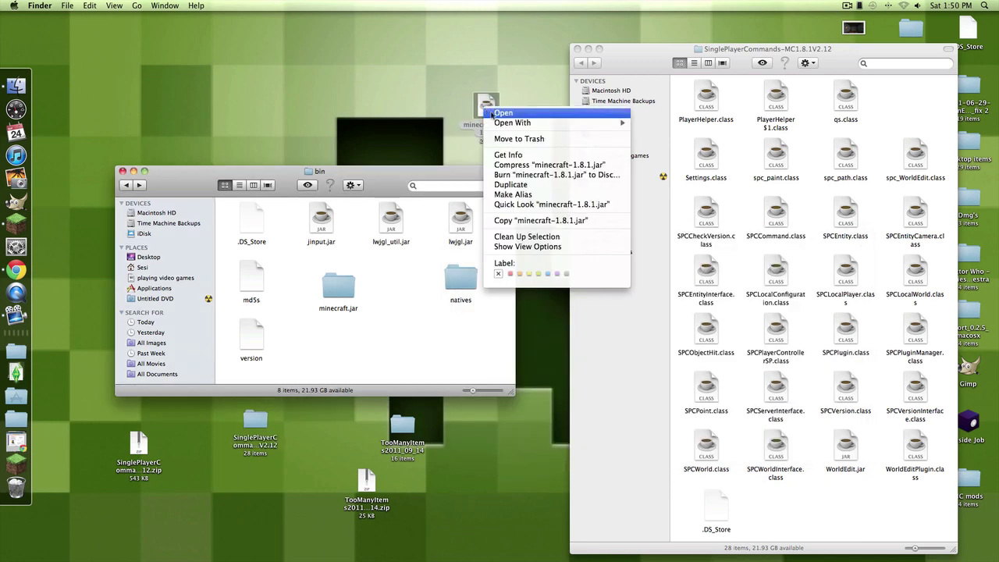
{"action": "mouse_move", "coordinate": [515, 122]}
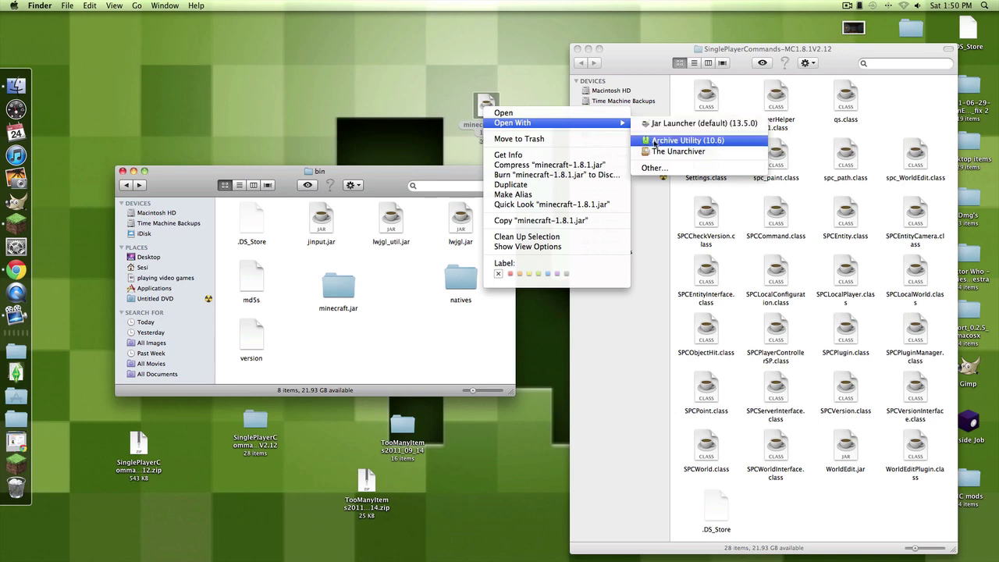
{"action": "left_click", "coordinate": [656, 139]}
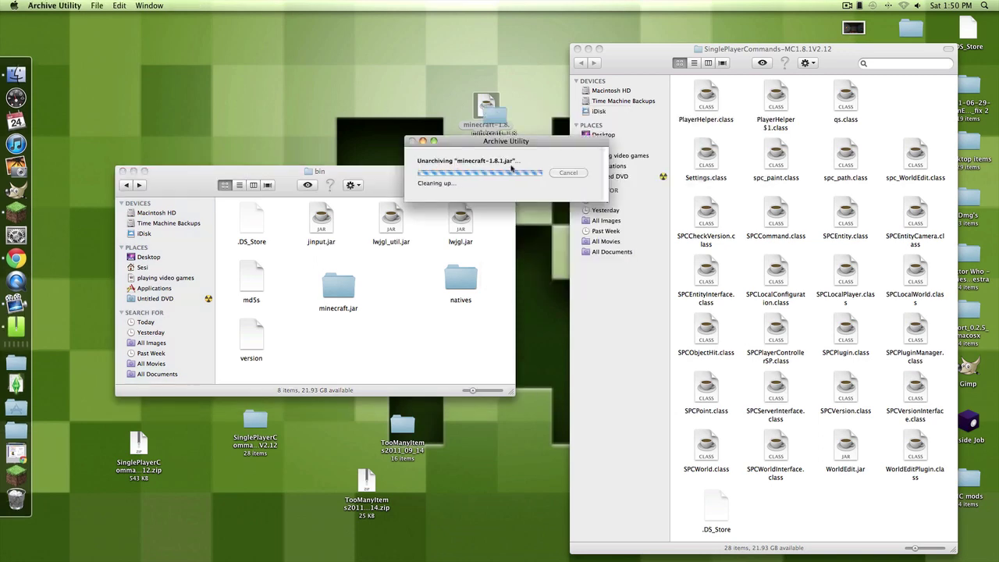
Rename the unarchived minecraft-1.8.1 folder on the desktop to minecraft.jar and accept the .jar extension.
{"action": "left_click", "coordinate": [345, 106]}
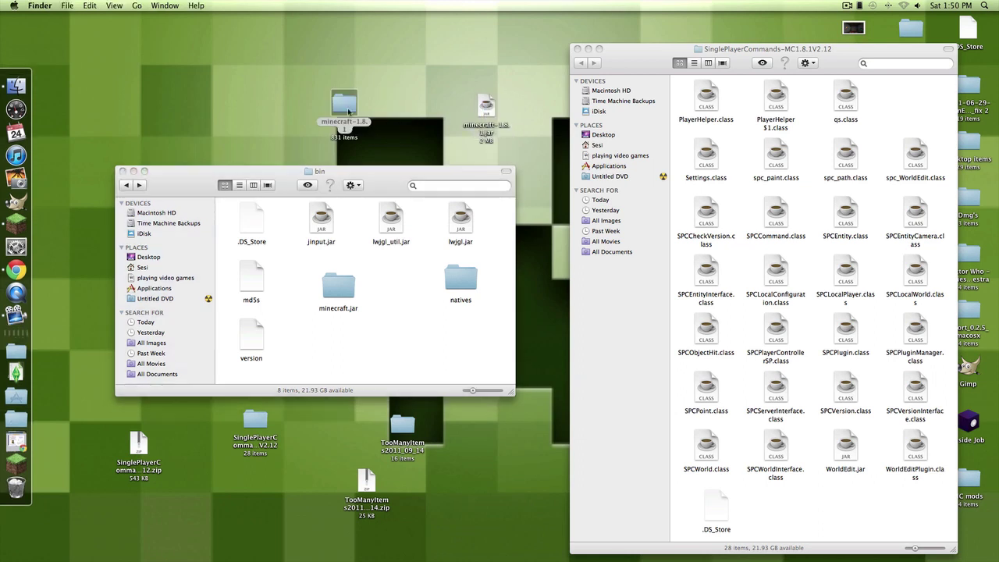
{"action": "key", "text": "Return"}
{"action": "key", "text": "BackSpace"}
{"action": "type", "text": "mined"}
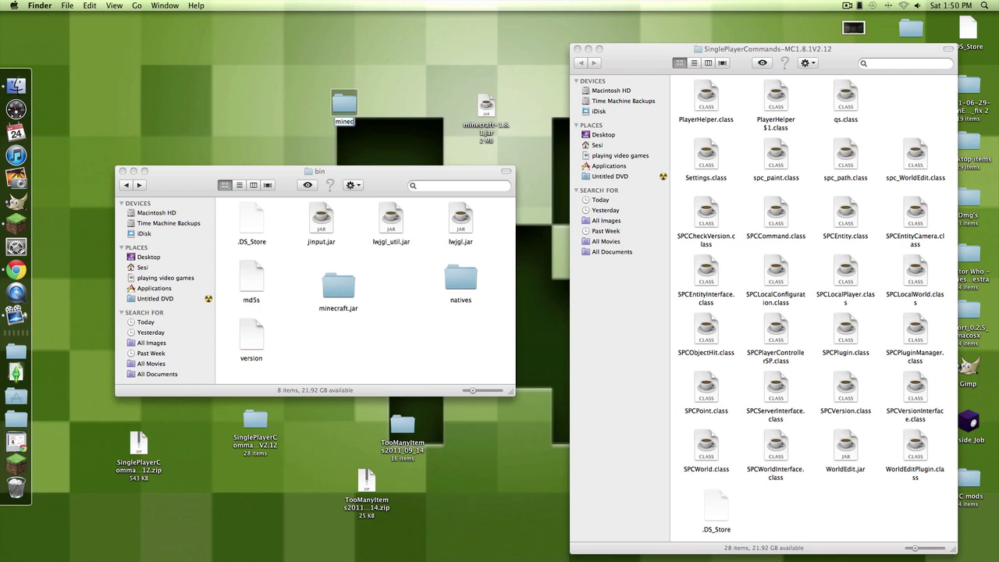
{"action": "key", "text": "BackSpace"}
{"action": "type", "text": "craft.jar"}
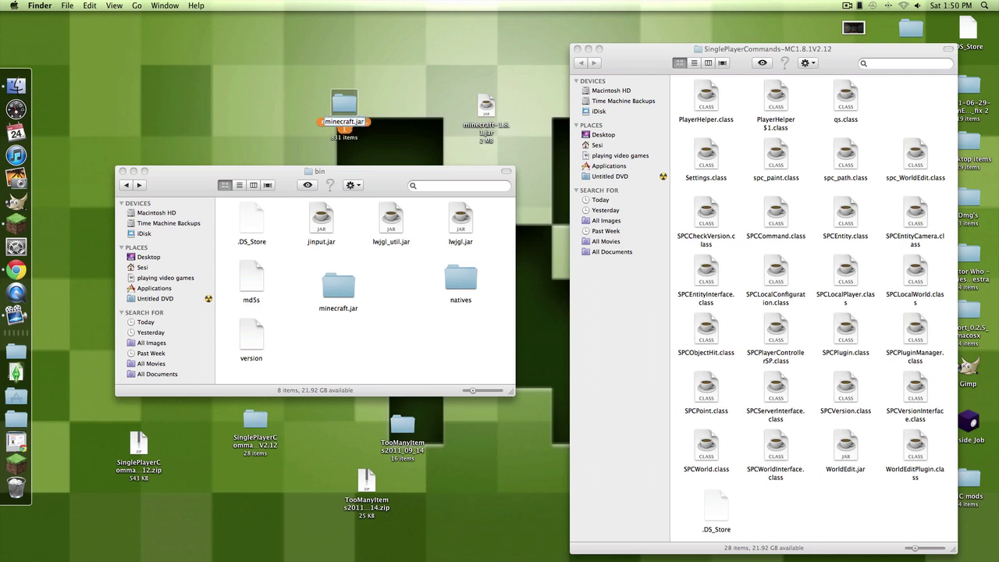
{"action": "key", "text": "Return"}
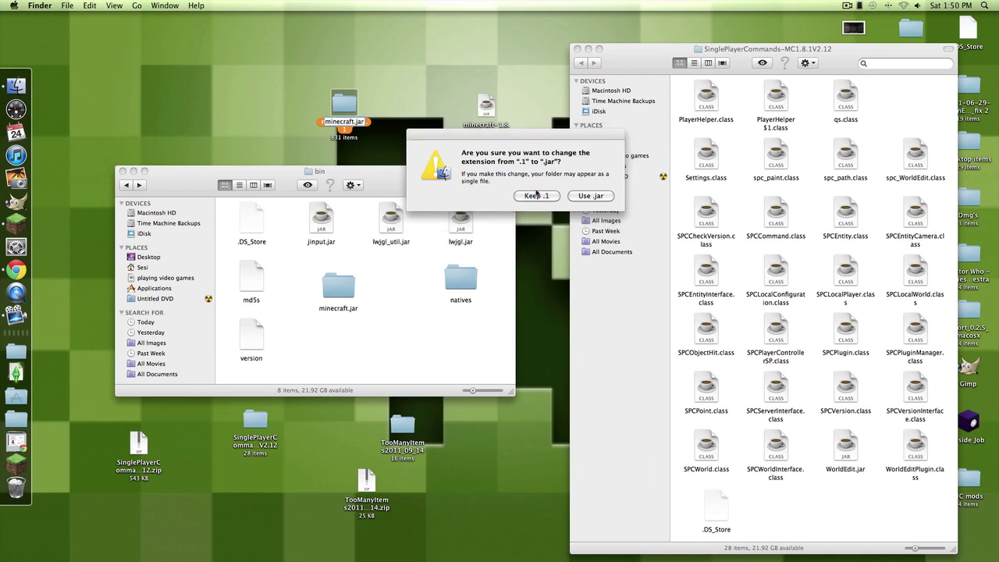
{"action": "left_click", "coordinate": [584, 201]}
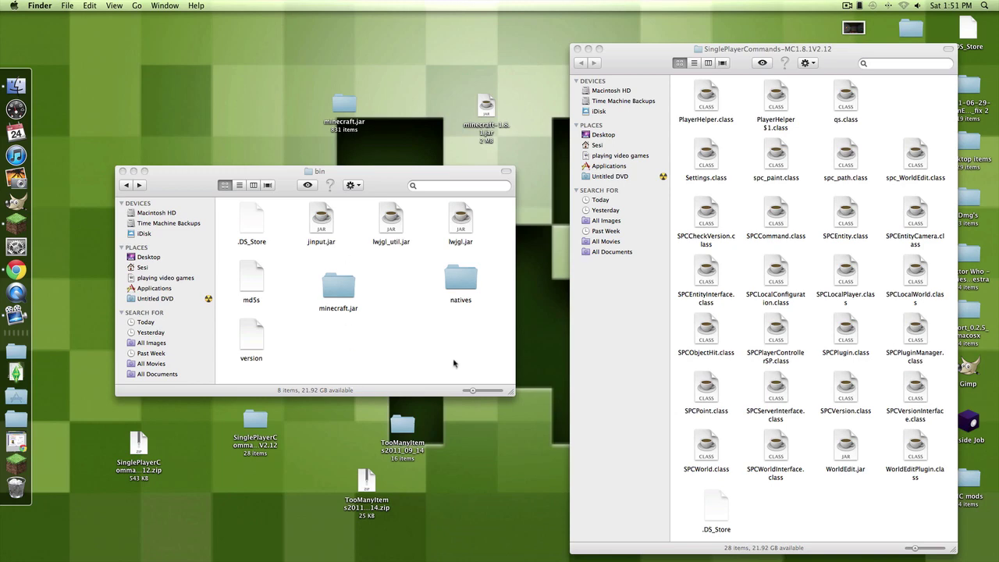
Copy all 27 class and jar files in the SinglePlayerCommands-MC1.8.1V2.12 folder, leaving out .DS_Store.
{"action": "left_click", "coordinate": [686, 84]}
{"action": "left_click_drag", "start_coordinate": [684, 84], "coordinate": [942, 476]}
{"action": "right_click", "coordinate": [909, 444]}
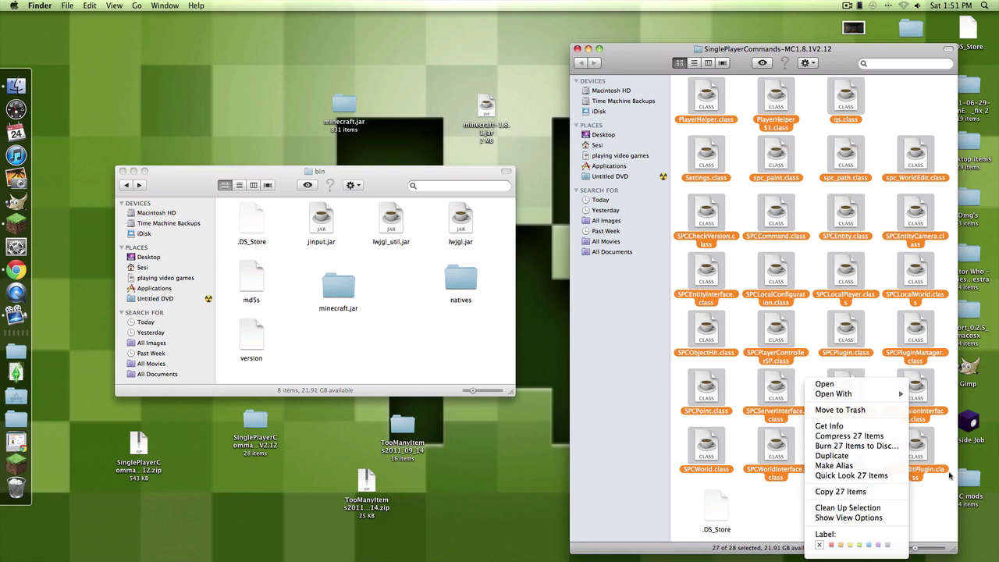
{"action": "left_click", "coordinate": [878, 495]}
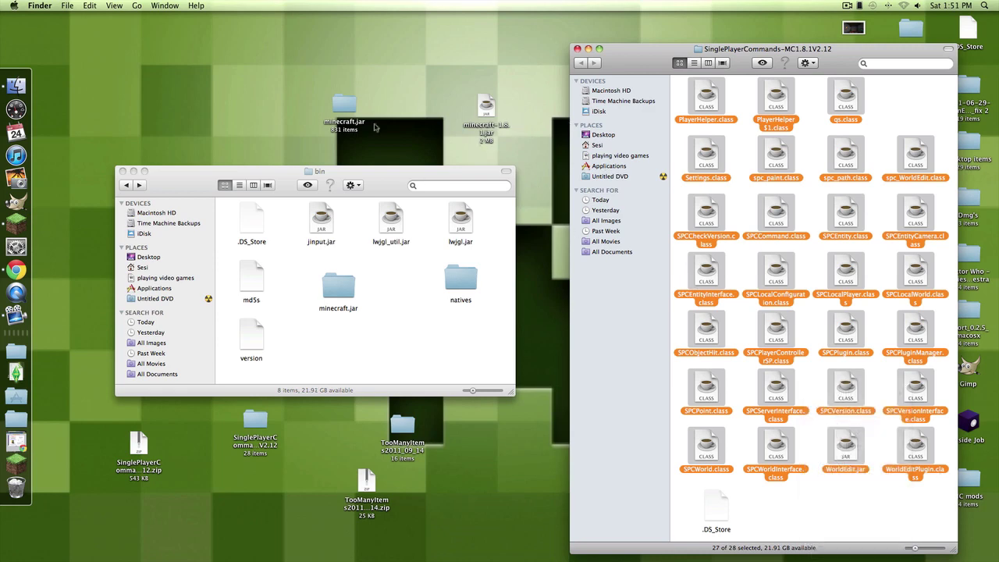
Open the desktop minecraft.jar folder and paste the copied mod files into it, replacing qs.class.
{"action": "left_click", "coordinate": [348, 104]}
{"action": "double_click", "coordinate": [346, 106]}
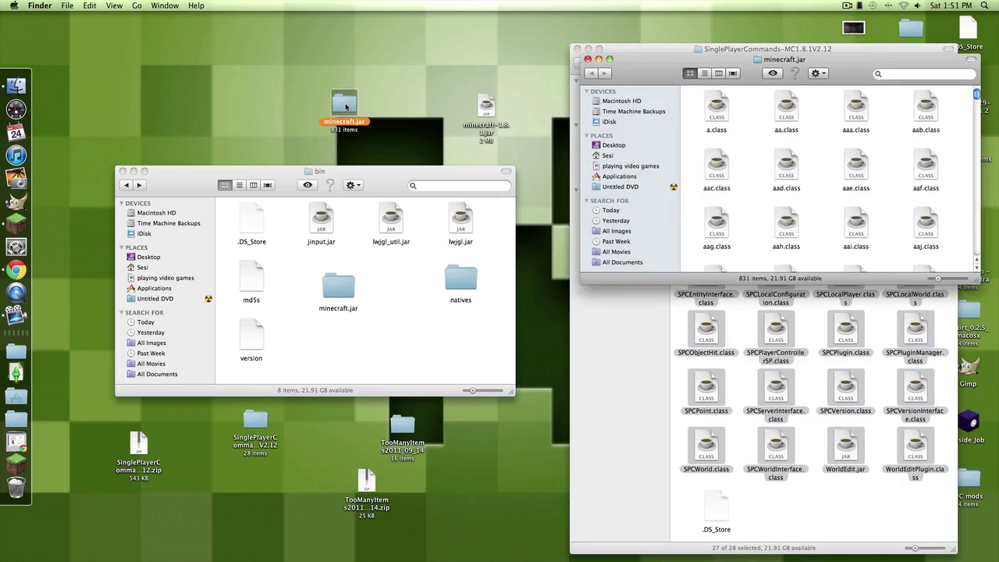
{"action": "right_click", "coordinate": [820, 210]}
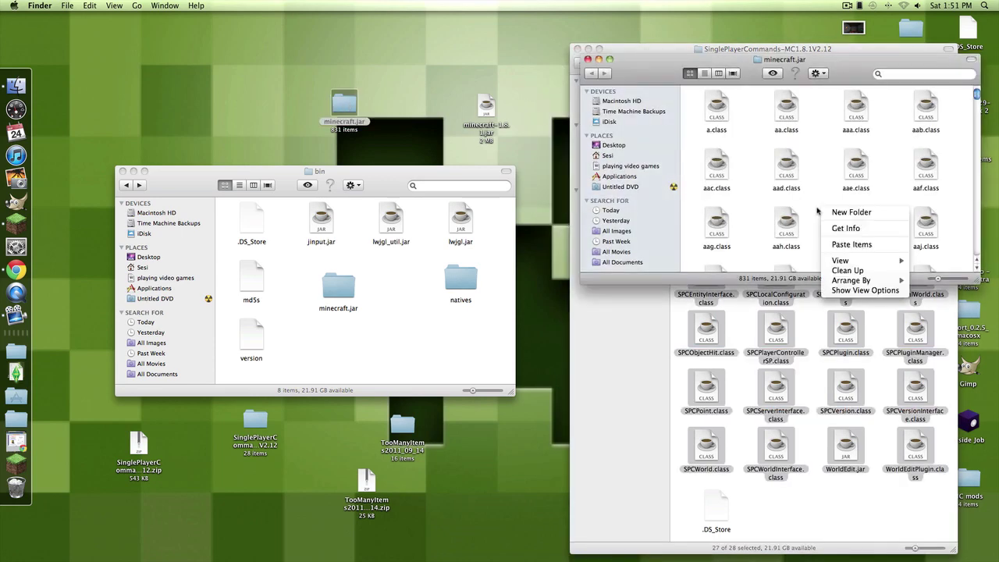
{"action": "left_click", "coordinate": [844, 245]}
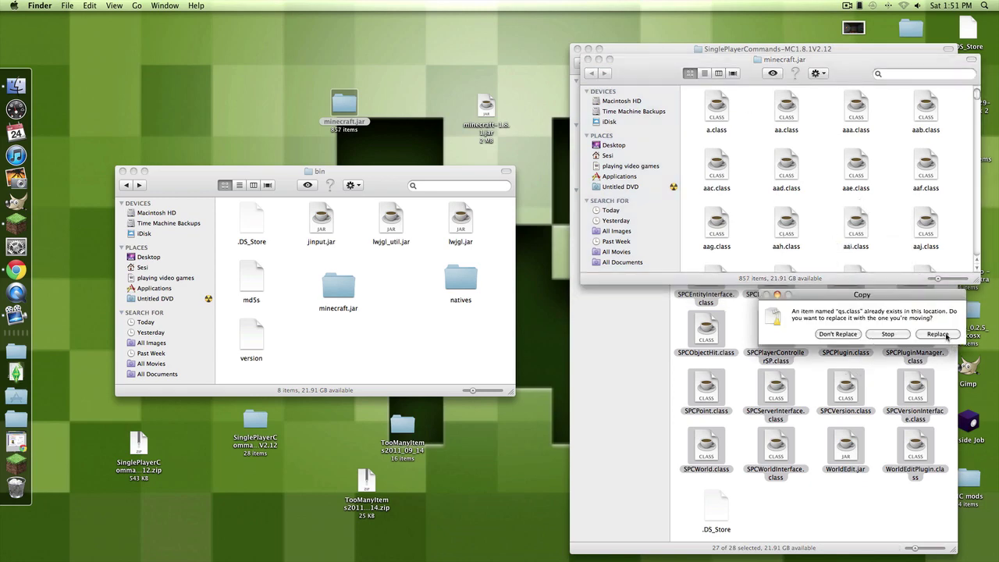
{"action": "left_click", "coordinate": [946, 335]}
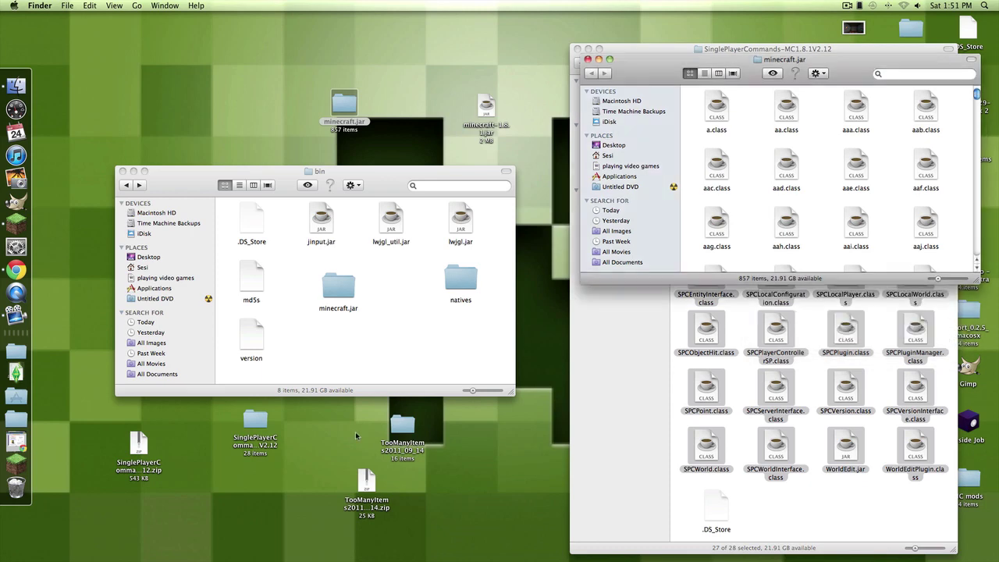
Open the TooManyItems2011_09_14 folder from the desktop to view its class files and close it again.
{"action": "left_click", "coordinate": [339, 441]}
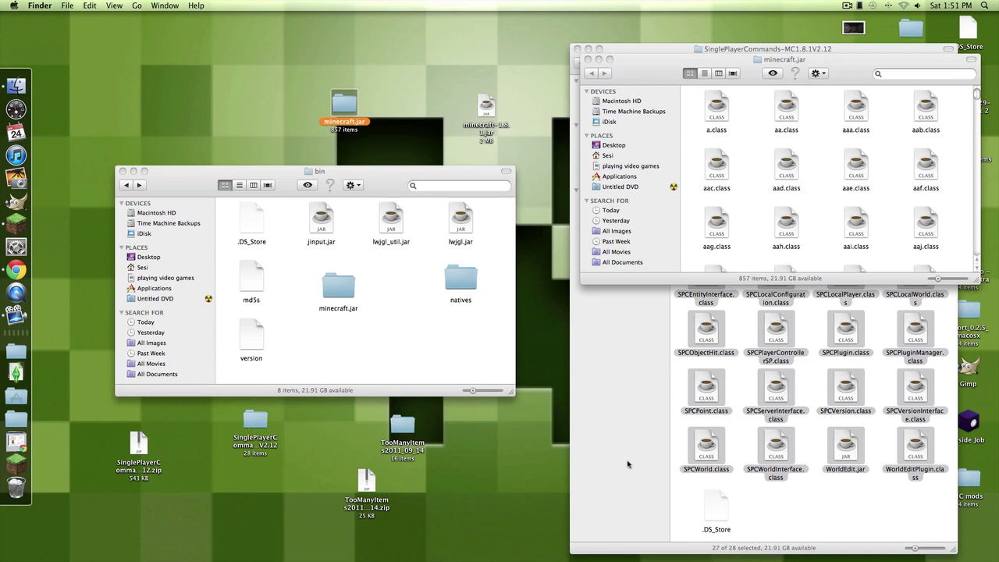
{"action": "left_click", "coordinate": [405, 430]}
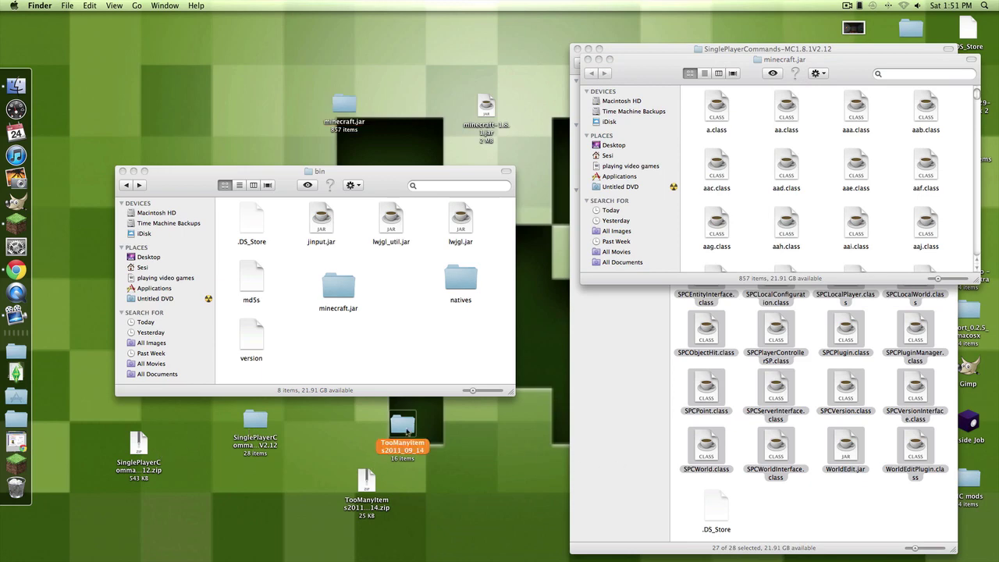
{"action": "double_click", "coordinate": [405, 429]}
{"action": "left_click", "coordinate": [405, 431]}
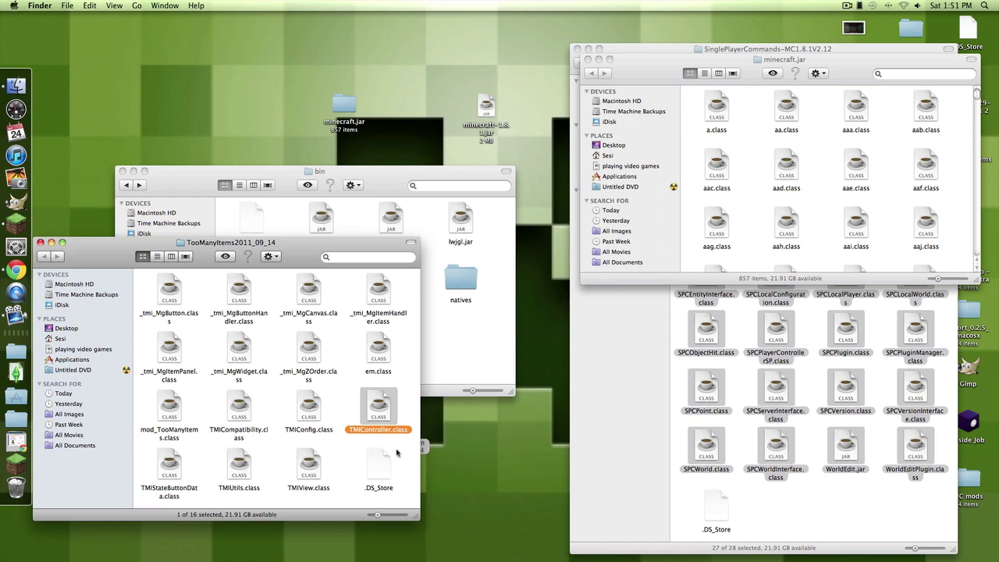
{"action": "left_click", "coordinate": [396, 454]}
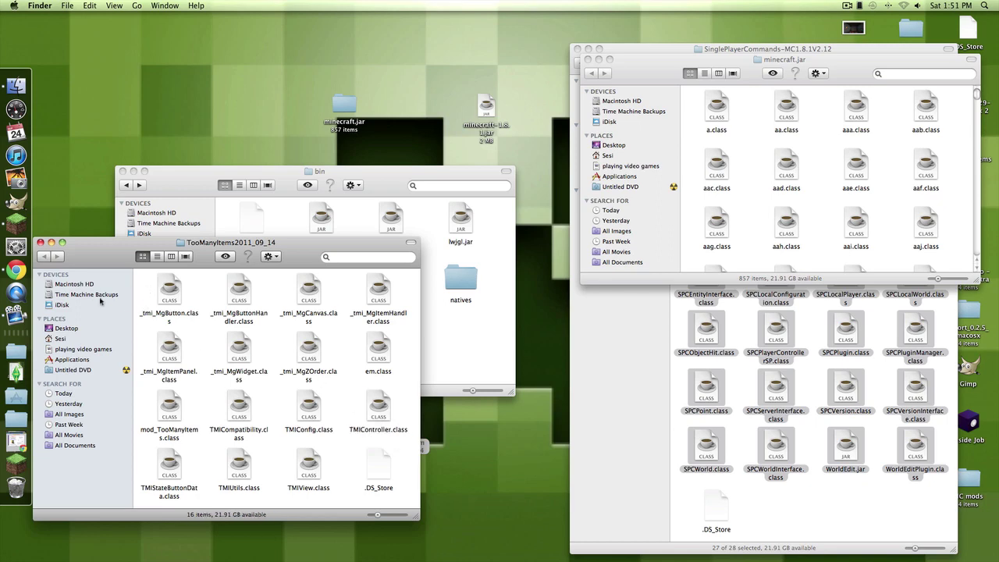
{"action": "left_click", "coordinate": [40, 243]}
Close the desktop minecraft.jar and SinglePlayerCommands folder windows, leaving the bin window open.
{"action": "left_click", "coordinate": [842, 153]}
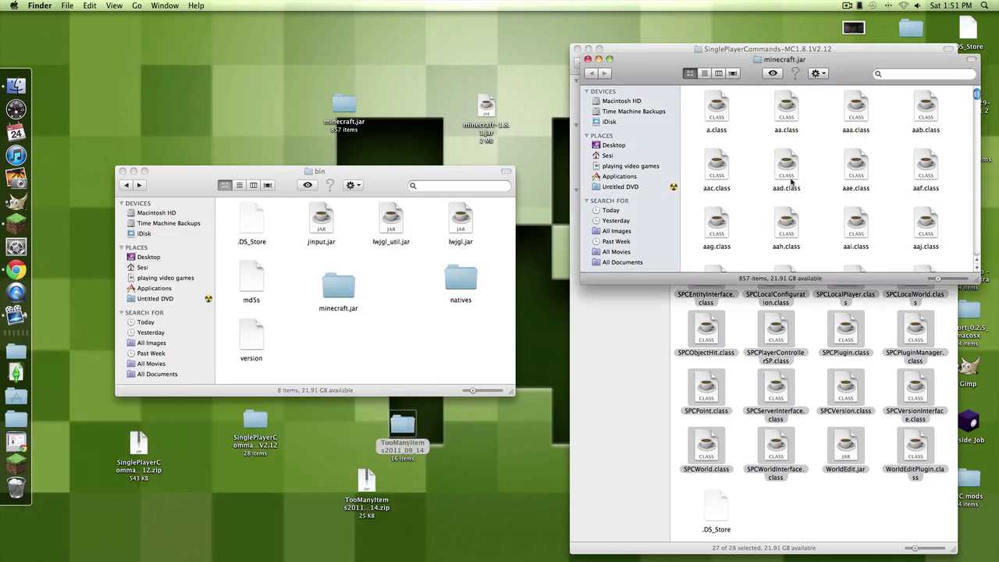
{"action": "left_click", "coordinate": [587, 60]}
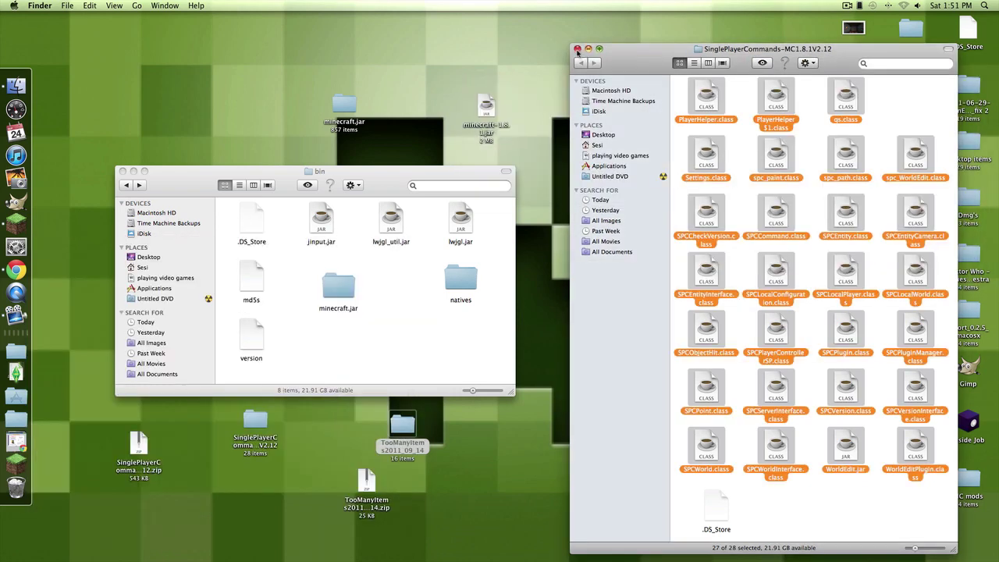
{"action": "left_click", "coordinate": [576, 49]}
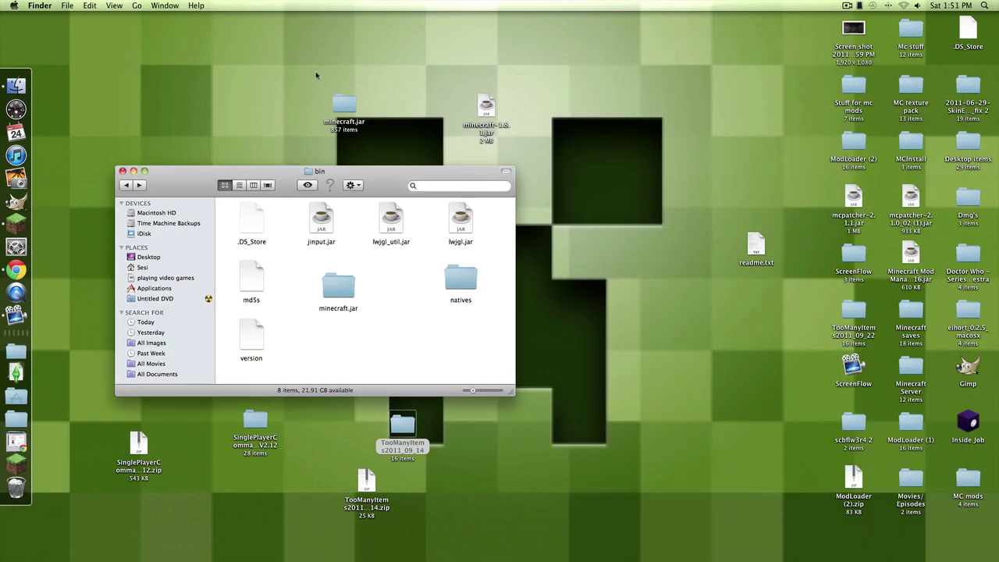
Move the desktop minecraft.jar folder, minecraft-1.8.1.jar, readme.txt and the SinglePlayerCommands and TooManyItems folders and zips to the Trash.
{"action": "left_click_drag", "start_coordinate": [316, 75], "coordinate": [16, 491]}
{"action": "left_click_drag", "start_coordinate": [273, 192], "coordinate": [270, 166]}
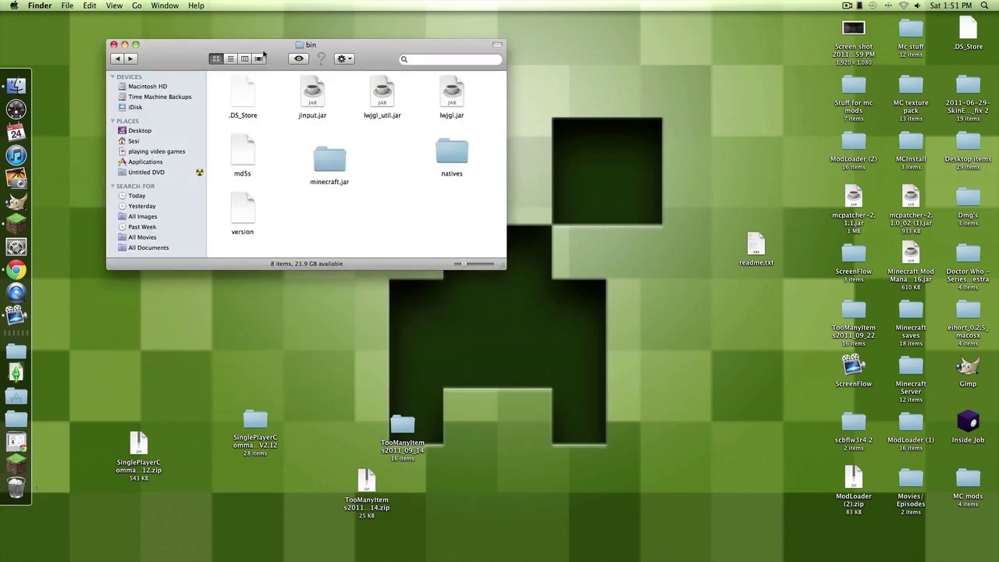
{"action": "left_click_drag", "start_coordinate": [754, 248], "coordinate": [18, 487]}
{"action": "left_click_drag", "start_coordinate": [114, 395], "coordinate": [478, 536]}
{"action": "left_click_drag", "start_coordinate": [366, 490], "coordinate": [17, 485]}
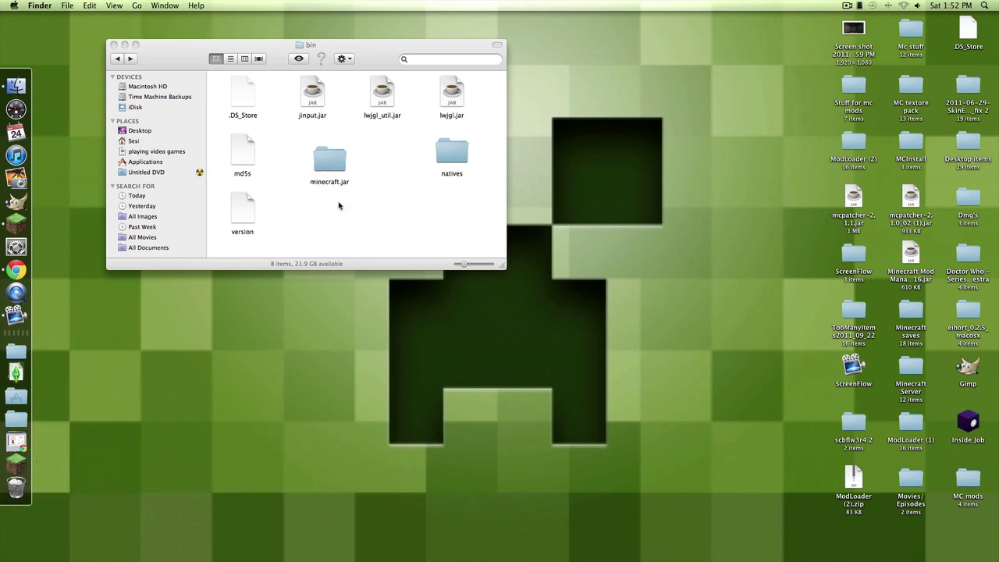
Look inside the minecraft.jar folder in bin, return to bin and close the window.
{"action": "left_click", "coordinate": [338, 206]}
{"action": "double_click", "coordinate": [329, 160]}
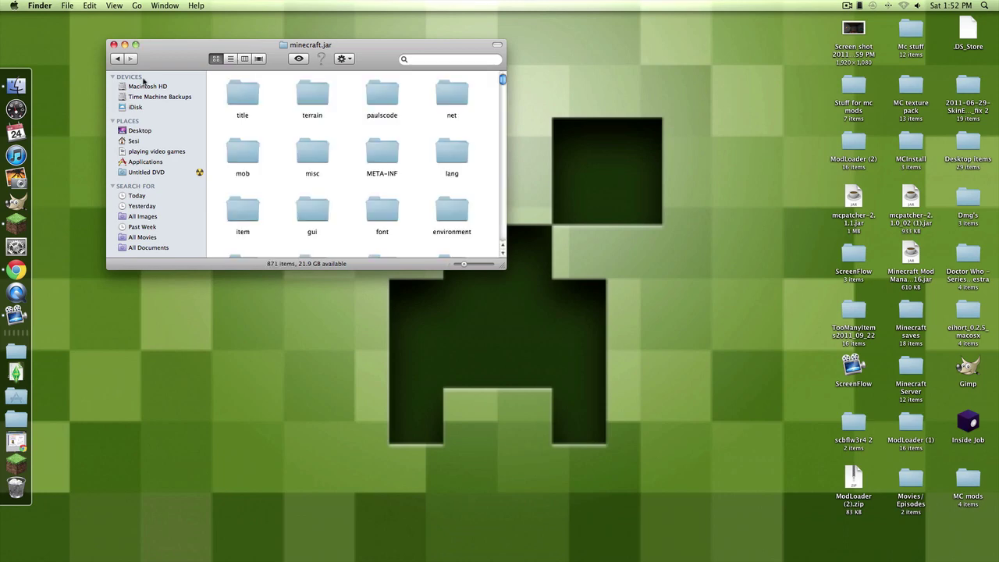
{"action": "left_click", "coordinate": [115, 60]}
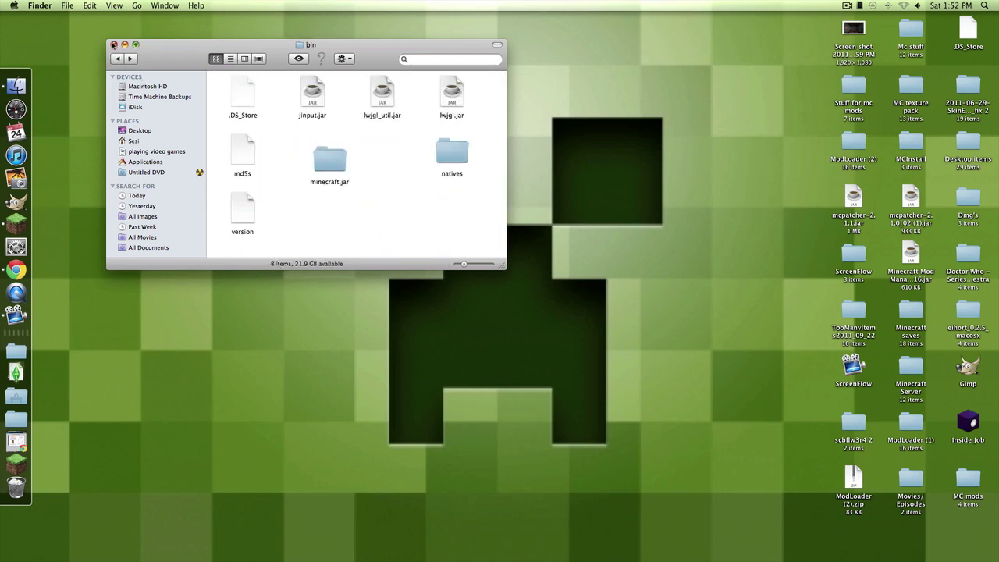
{"action": "left_click", "coordinate": [114, 44]}
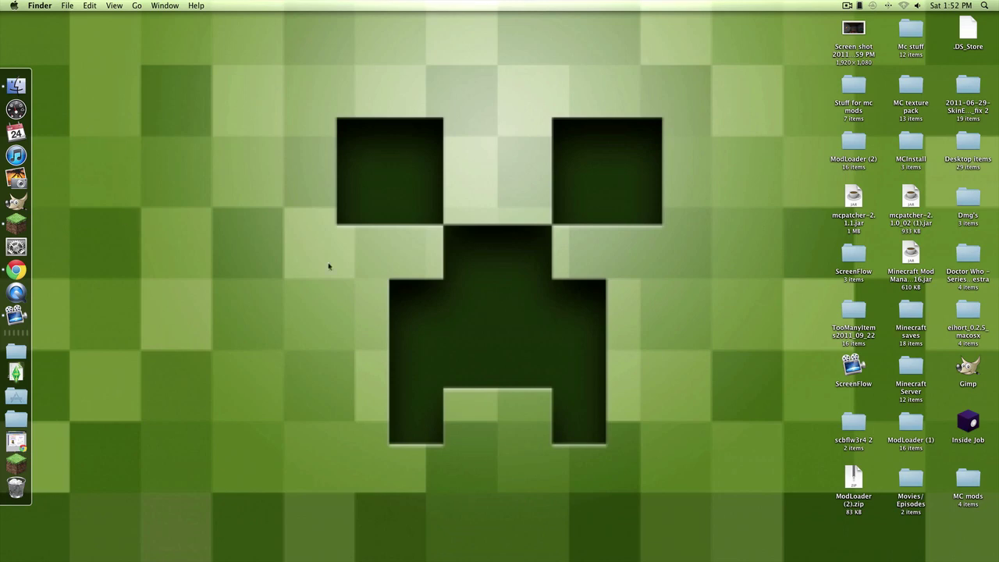
Launch Minecraft, close the full-screen game window, relaunch it and log in with the remembered account.
{"action": "left_click", "coordinate": [23, 225]}
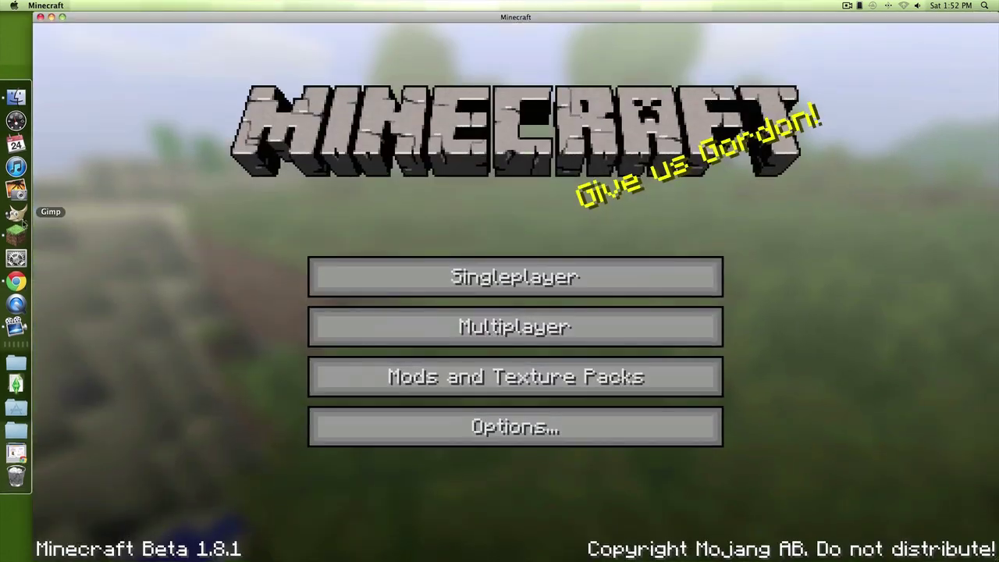
{"action": "left_click", "coordinate": [39, 17]}
{"action": "left_click", "coordinate": [17, 234]}
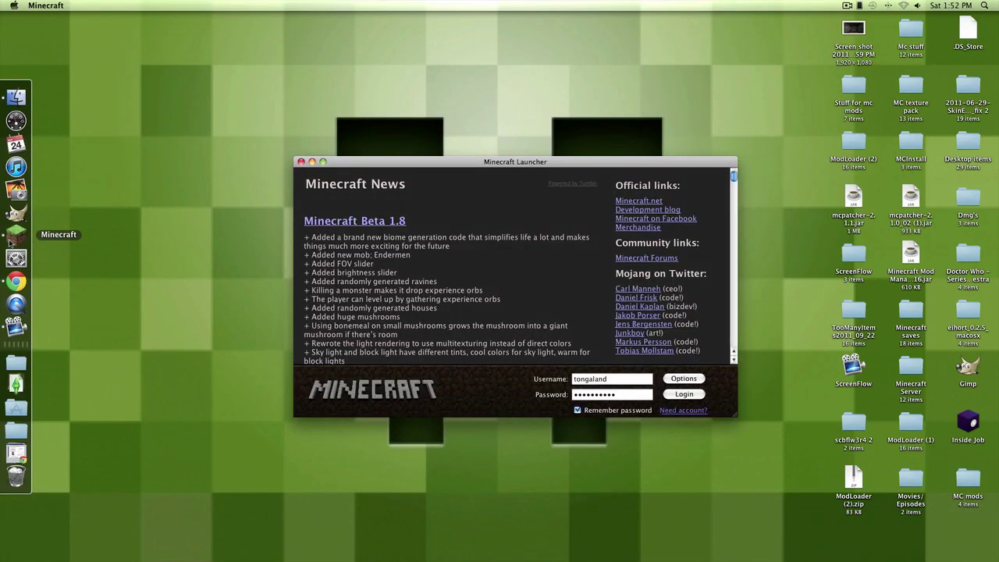
{"action": "left_click", "coordinate": [684, 395]}
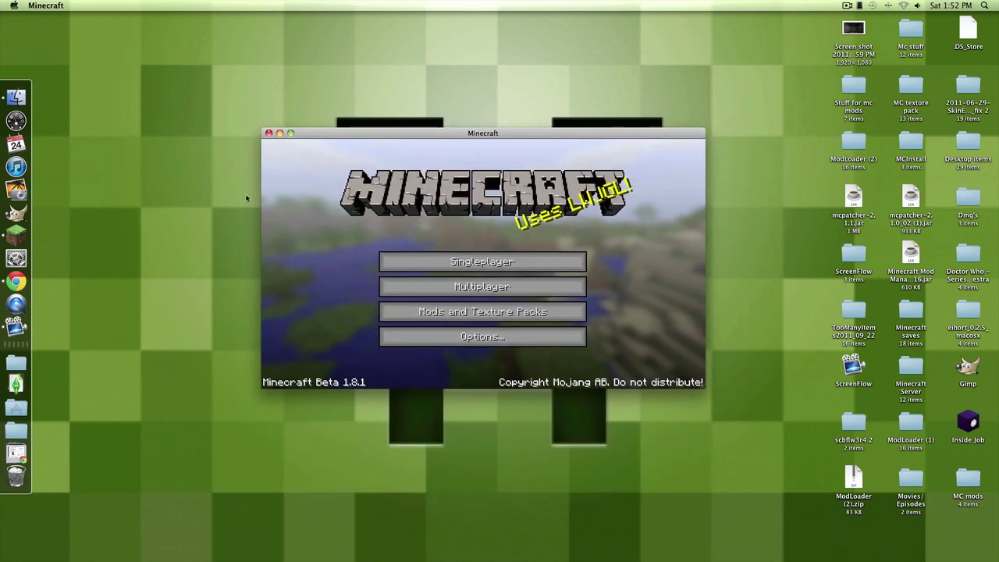
Load the Free Play singleplayer world.
{"action": "left_click_drag", "start_coordinate": [231, 109], "coordinate": [742, 433]}
{"action": "left_click", "coordinate": [550, 244]}
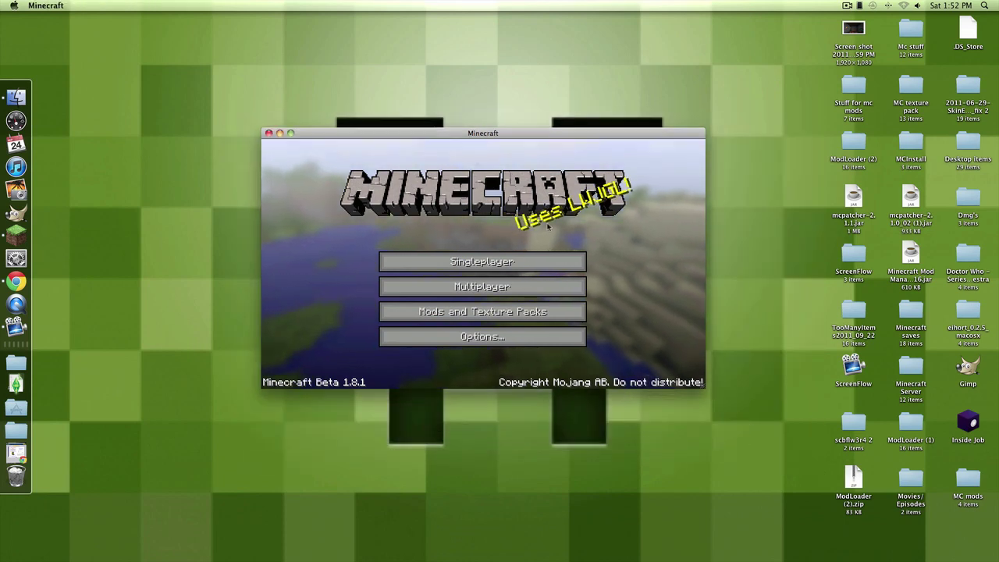
{"action": "left_click", "coordinate": [529, 263]}
{"action": "left_click", "coordinate": [438, 194]}
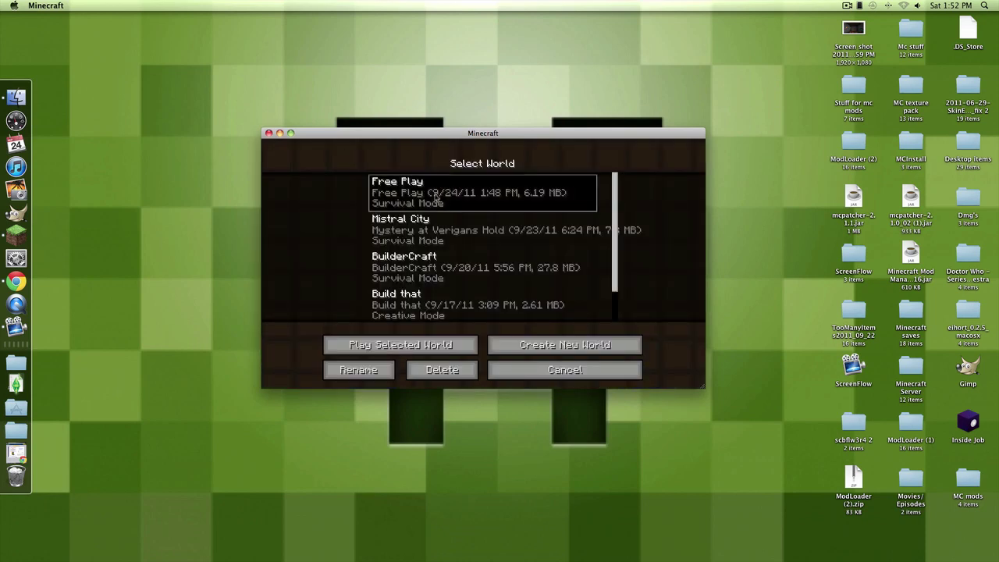
{"action": "left_click", "coordinate": [443, 344]}
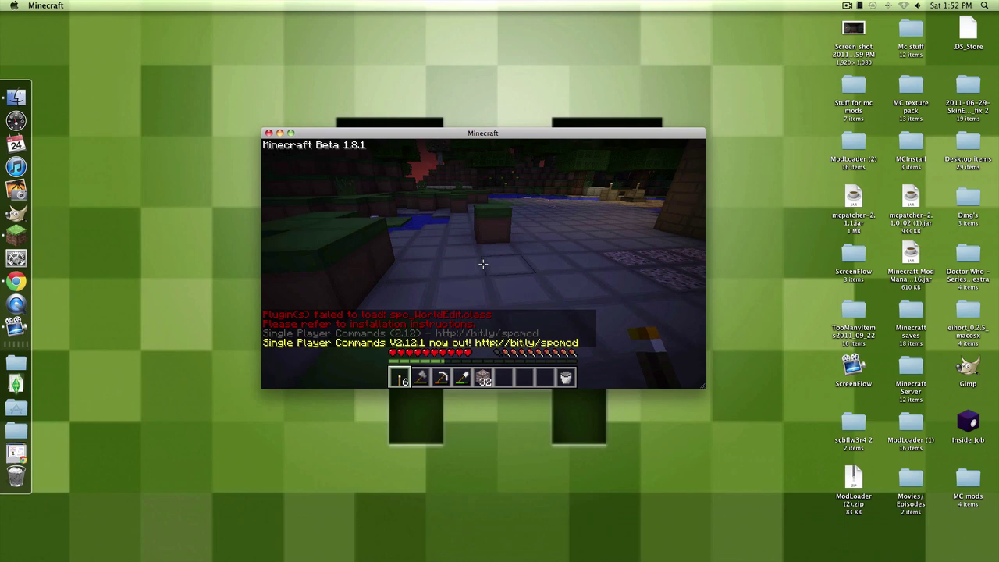
Walk around the paved area of the Free Play world and open the inventory to check the TooManyItems overlay.
{"action": "key", "text": "Escape"}
{"action": "key", "text": "Escape"}
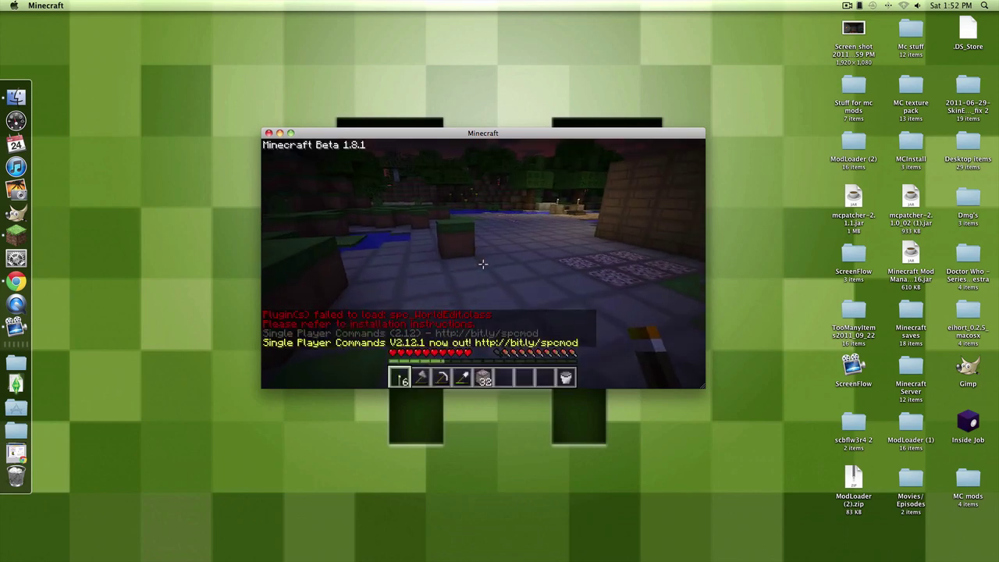
{"action": "key", "text": "w"}
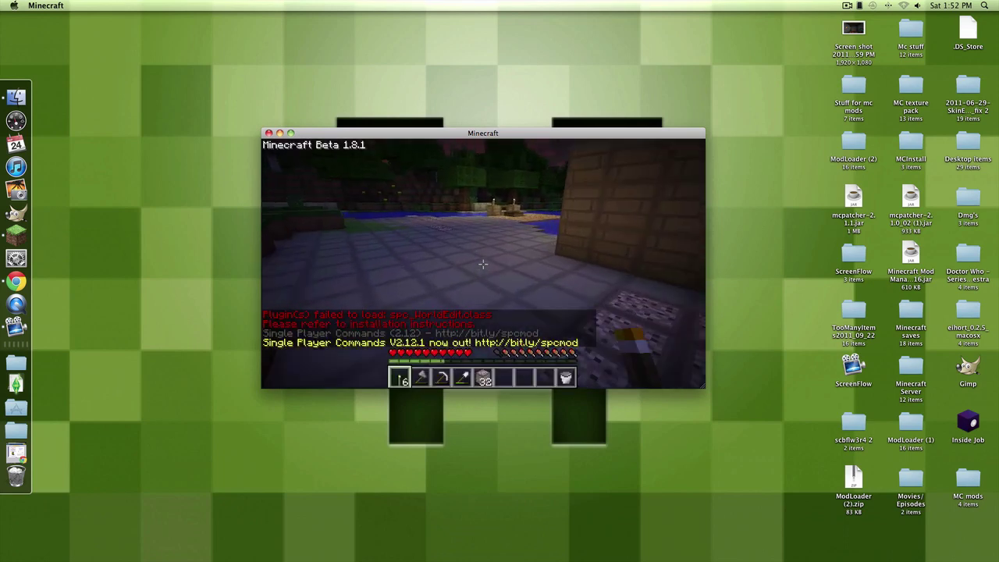
{"action": "left_click", "coordinate": [483, 264]}
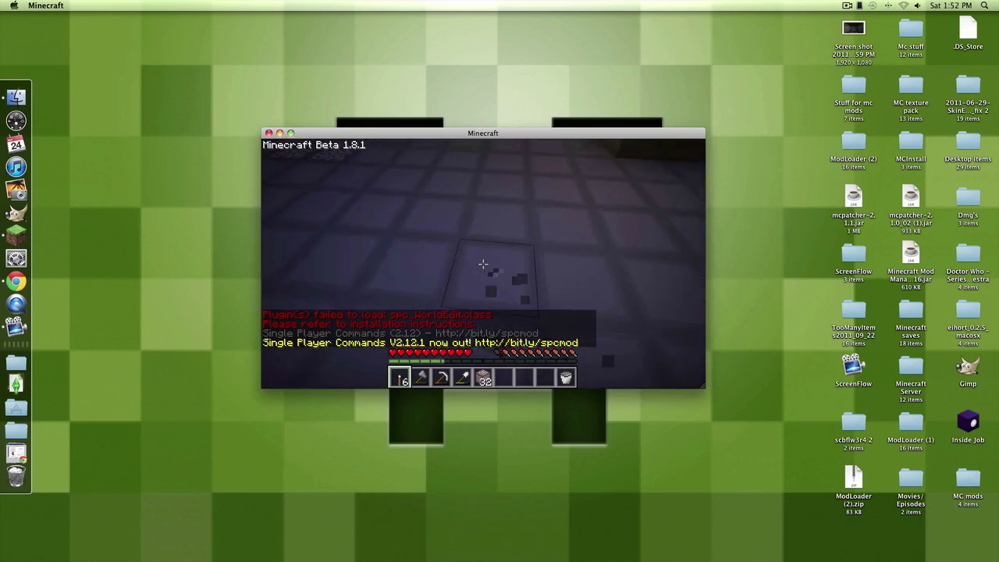
{"action": "left_click", "coordinate": [483, 263]}
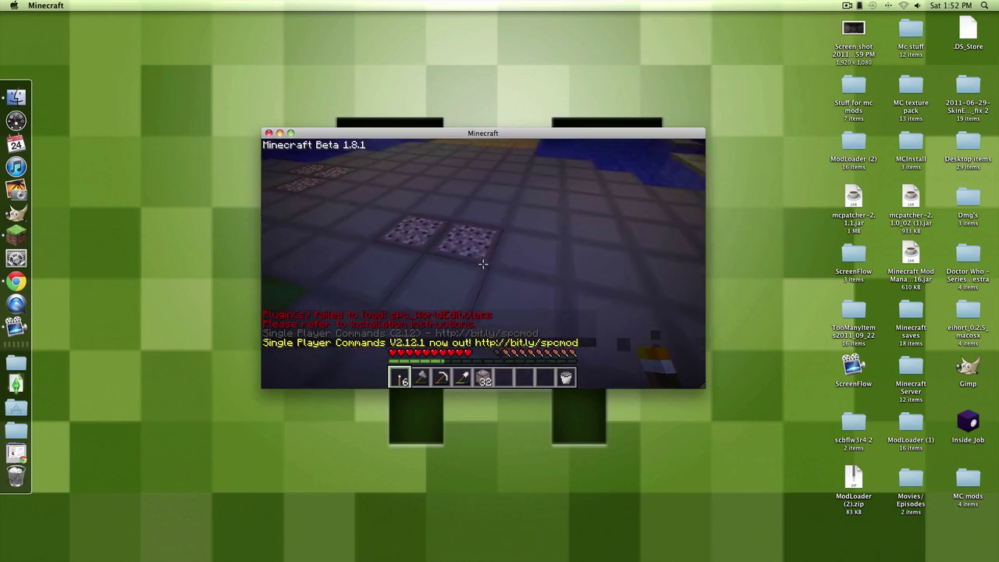
{"action": "key", "text": "a"}
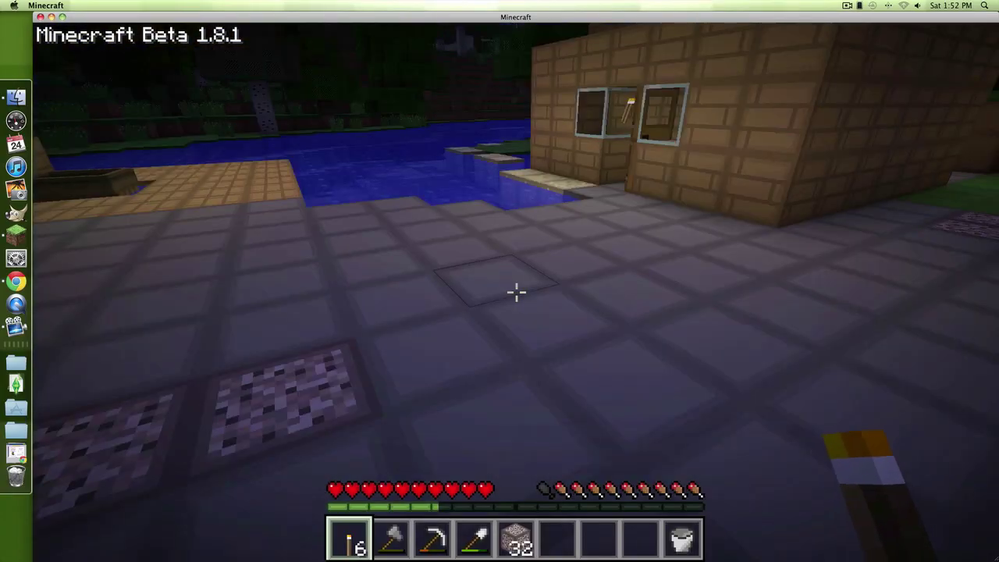
{"action": "key", "text": "e"}
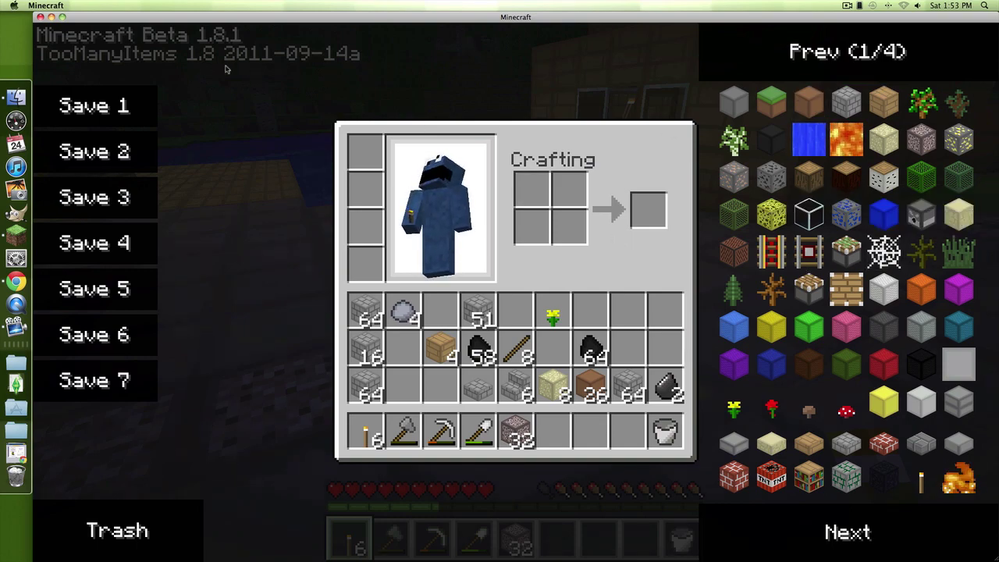
Close the inventory, turn flying on with the Single Player Commands fly command and fly up over the dock.
{"action": "key", "text": "e"}
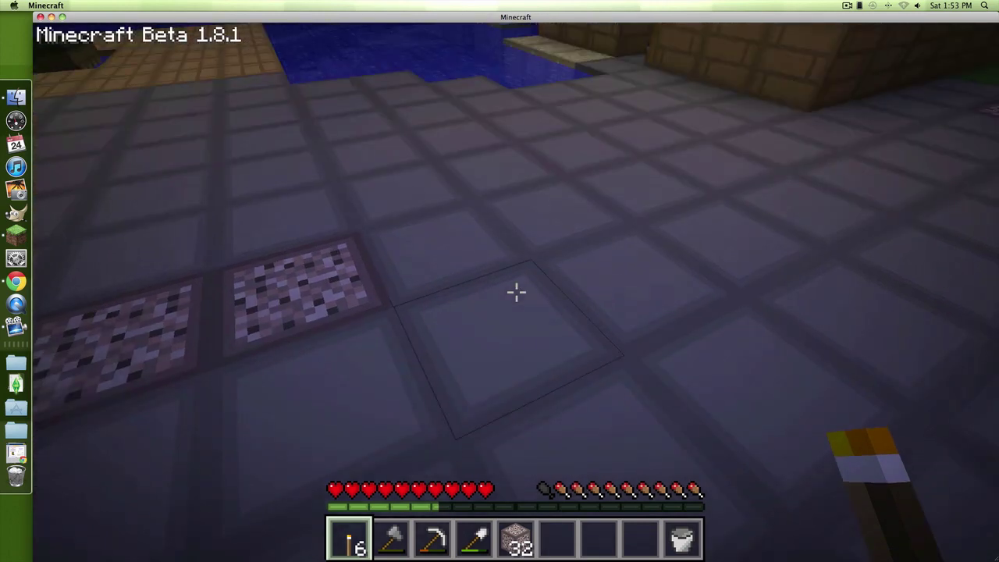
{"action": "key", "text": "t"}
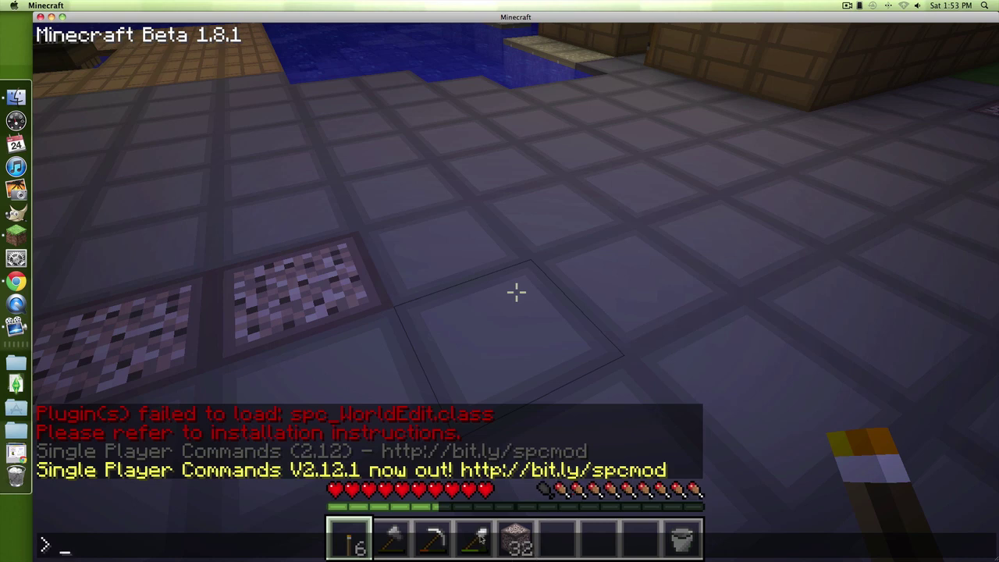
{"action": "key", "text": "Return"}
{"action": "key", "text": "space"}
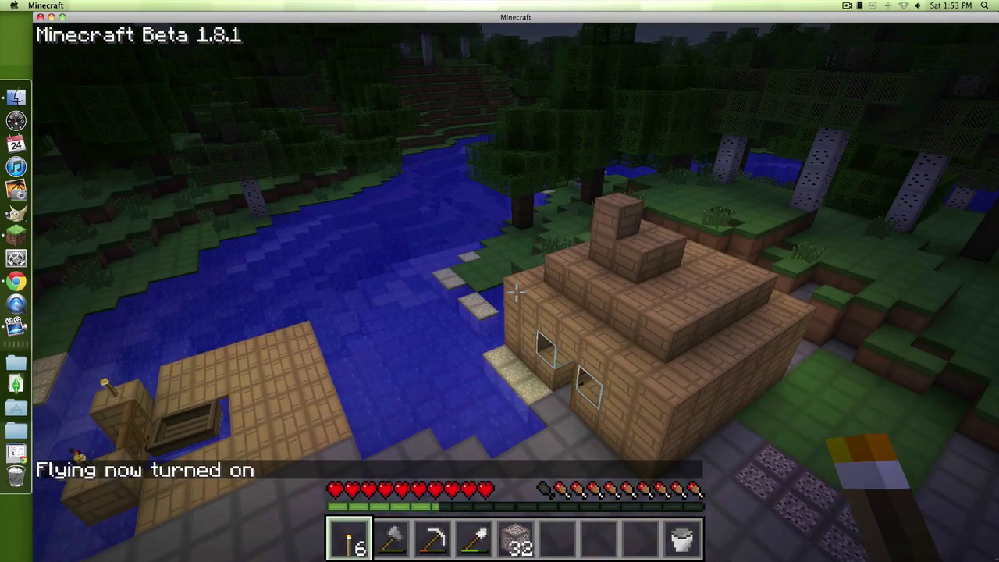
{"action": "scroll", "coordinate": [516, 292], "scroll_direction": "up", "scroll_amount": 1}
{"action": "key", "text": "w"}
{"action": "left_click", "coordinate": [516, 292]}
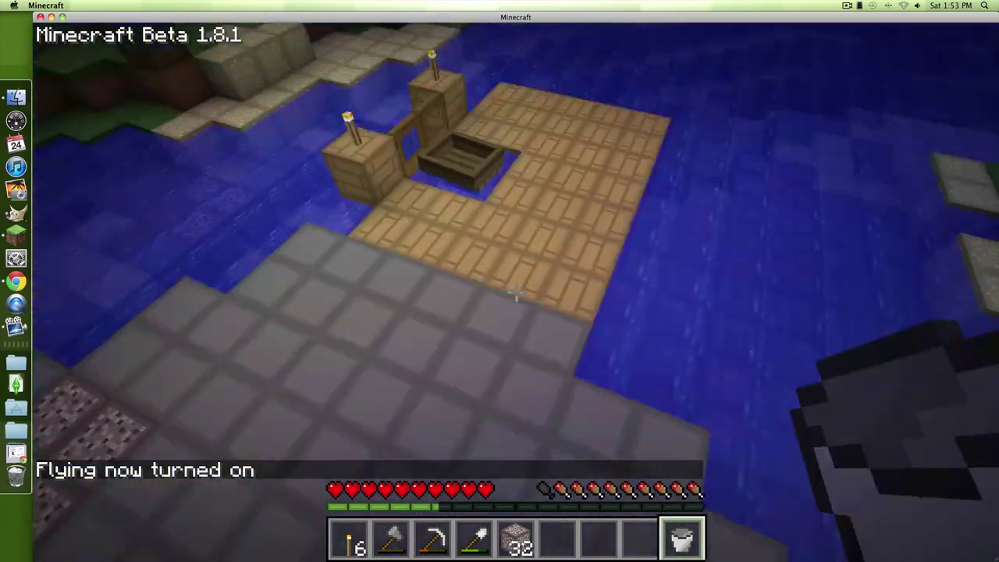
Turn flying off with the fly command and go to the boat at the wooden dock.
{"action": "type", "text": "tfly"}
{"action": "key", "text": "Return"}
{"action": "key", "text": "w"}
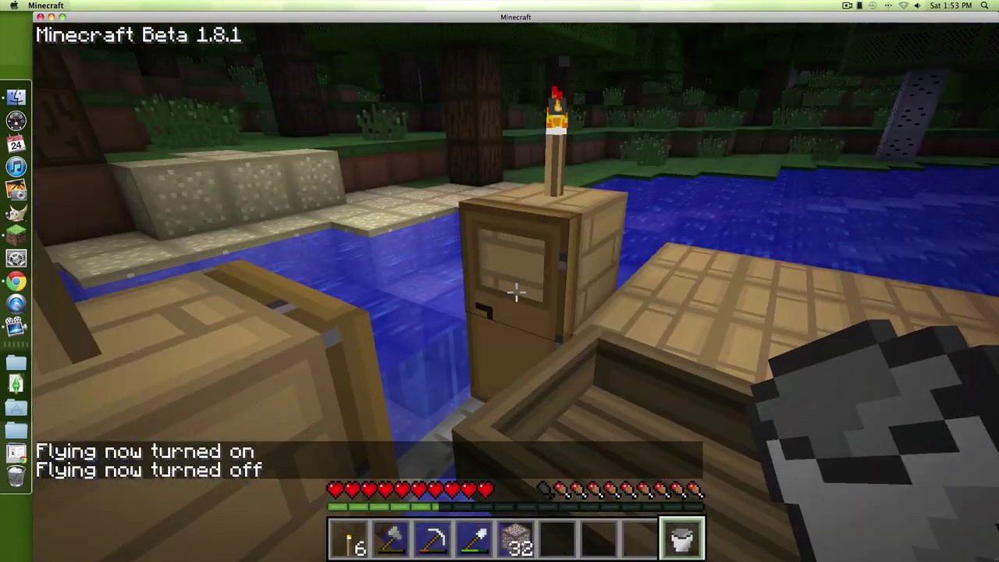
Close the dock doors, fill the empty bucket with water beside the boat and switch back to the torches.
{"action": "right_click", "coordinate": [516, 292]}
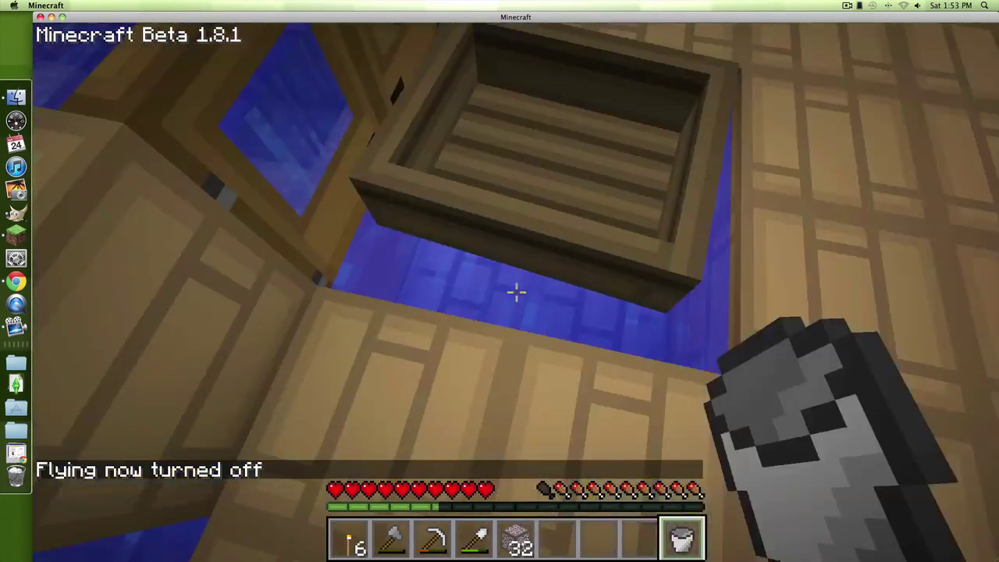
{"action": "right_click", "coordinate": [516, 293]}
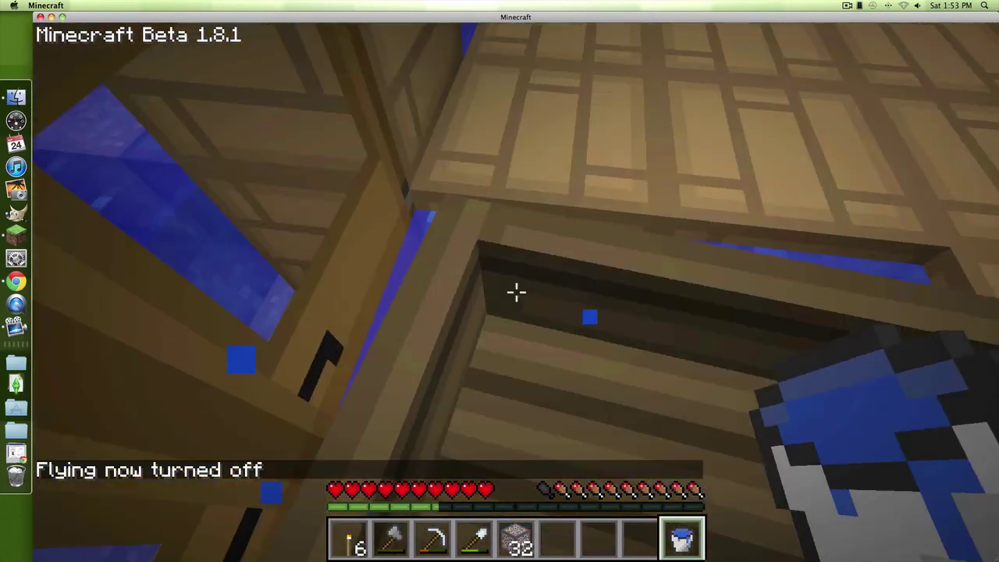
{"action": "key", "text": "1"}
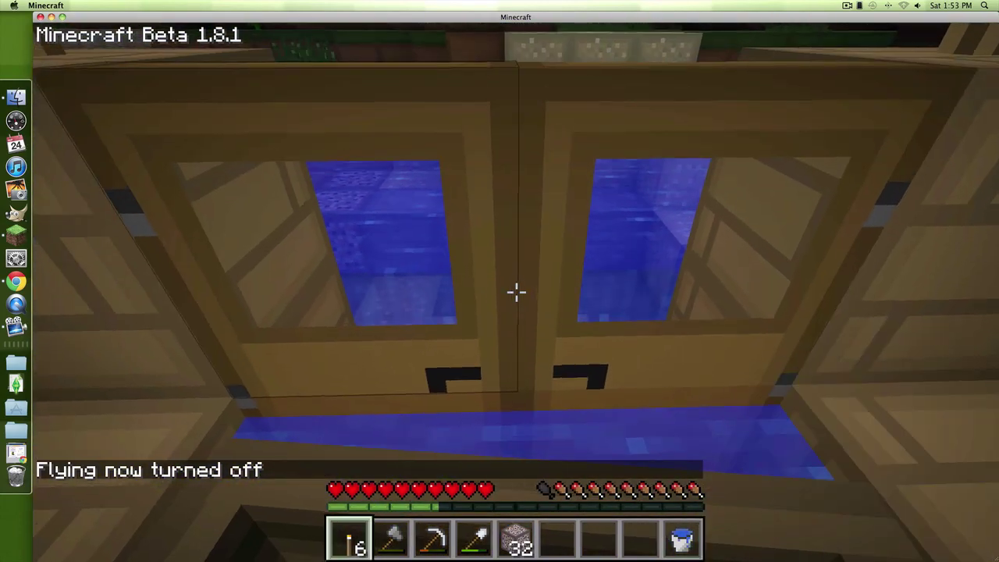
In third-person view, open the dock doors and take the boat out onto the open water.
{"action": "key", "text": "F5"}
{"action": "right_click", "coordinate": [516, 292]}
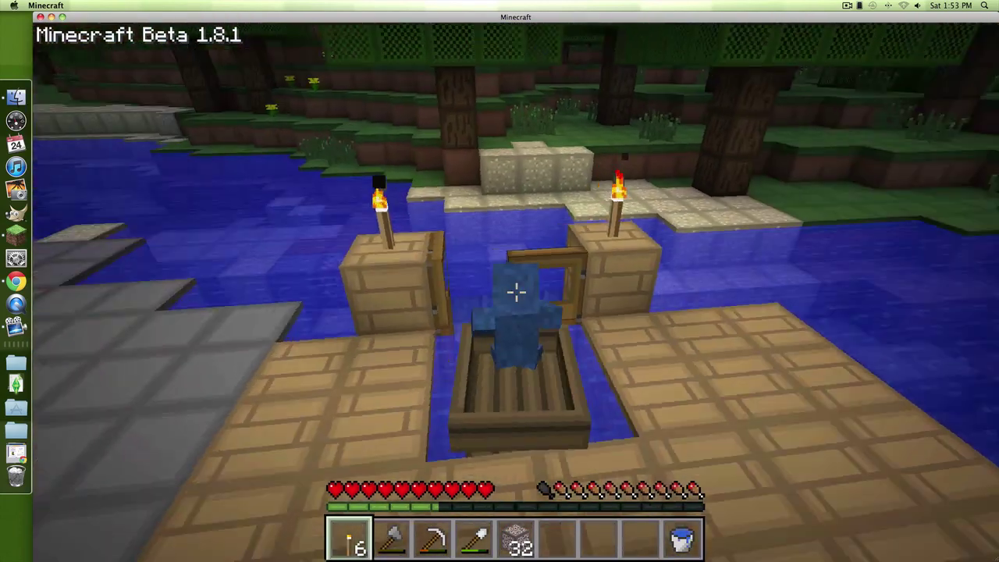
{"action": "right_click", "coordinate": [516, 292]}
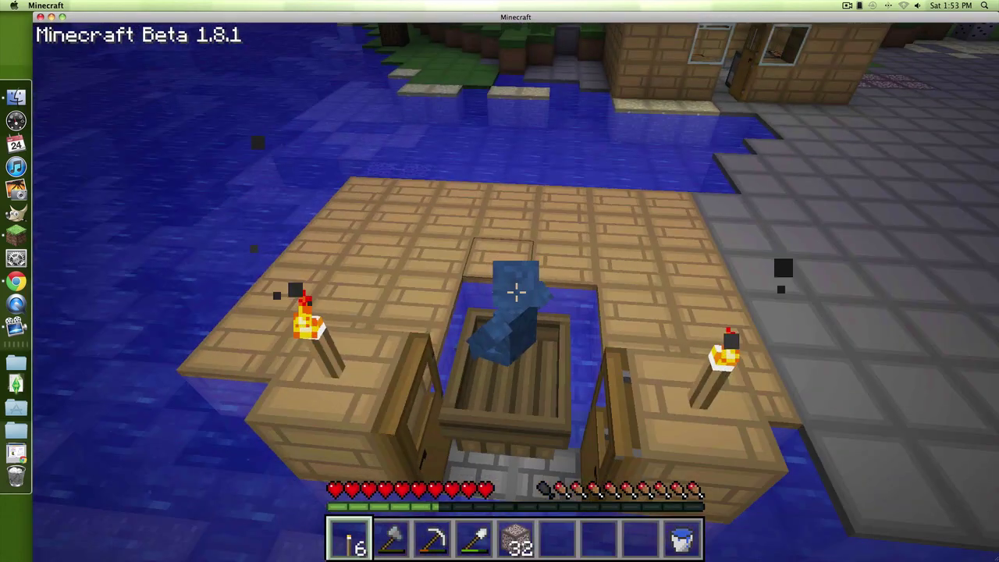
{"action": "key", "text": "s"}
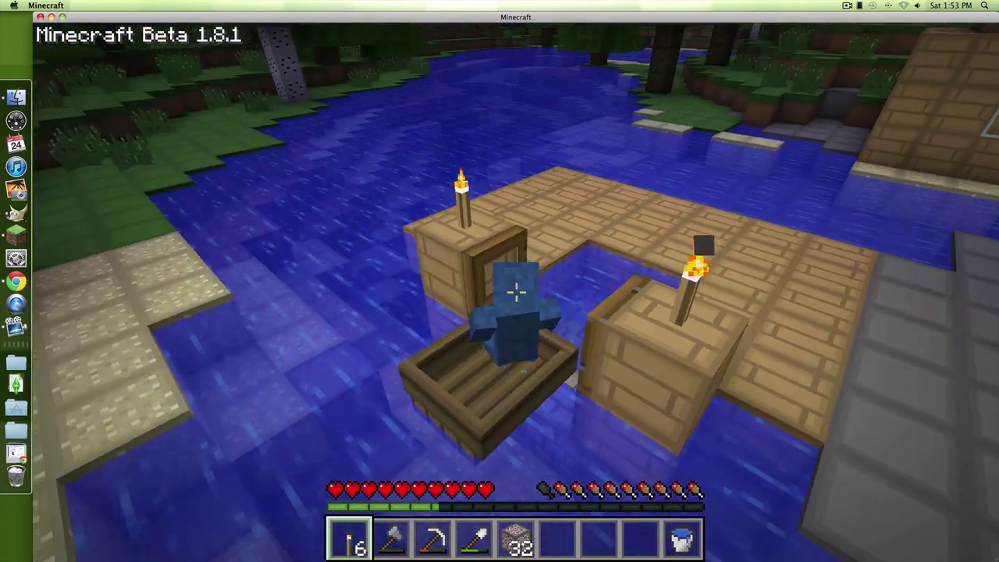
{"action": "right_click", "coordinate": [516, 292]}
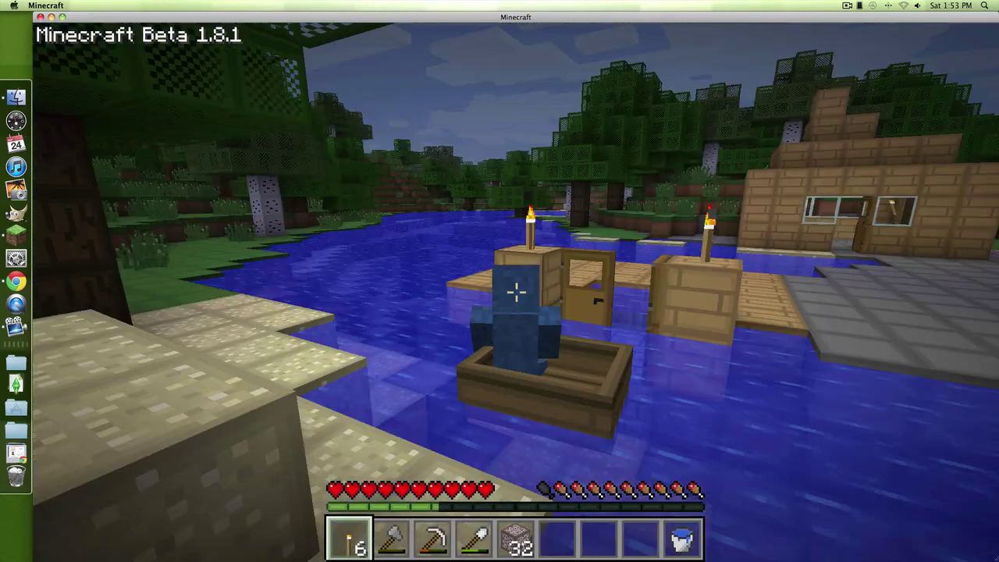
Place a torch on the outer side of the dock post and remove it again in first-person view.
{"action": "key", "text": "w"}
{"action": "right_click", "coordinate": [516, 291]}
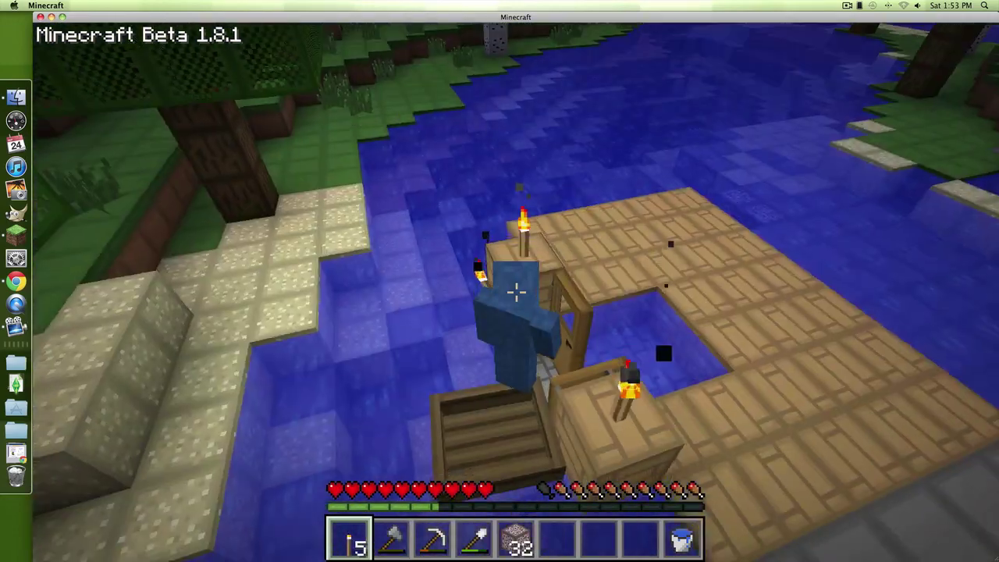
{"action": "key", "text": "F5"}
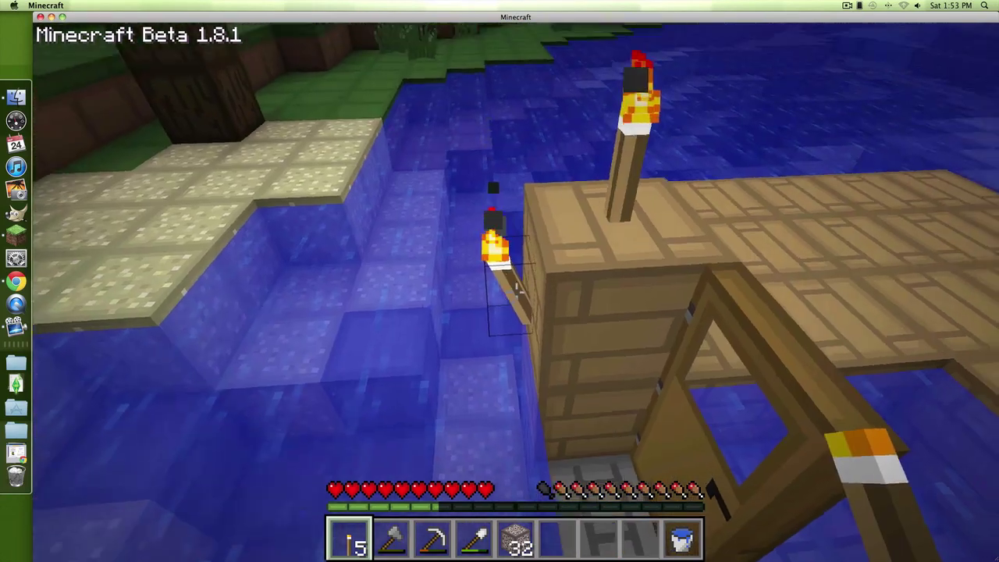
{"action": "left_click", "coordinate": [516, 291]}
Swim around the dock, get back into the boat and steer it through the open doors into its slip.
{"action": "key", "text": "w"}
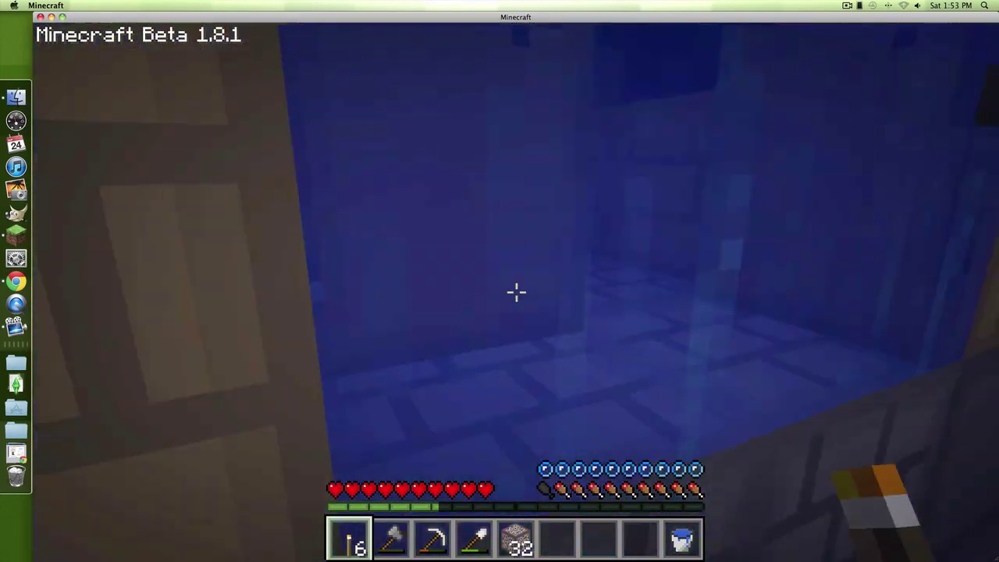
{"action": "key", "text": "w"}
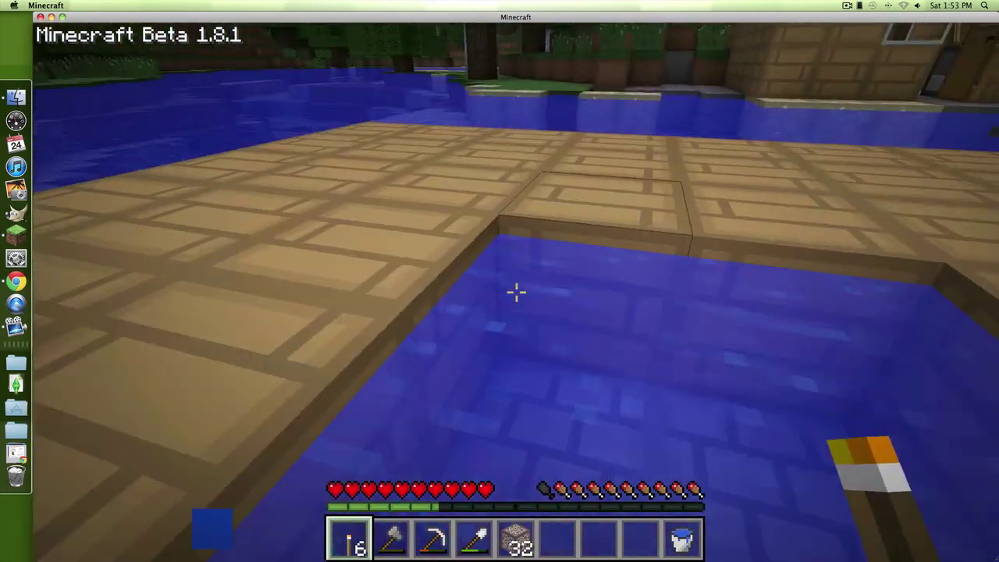
{"action": "key", "text": "w"}
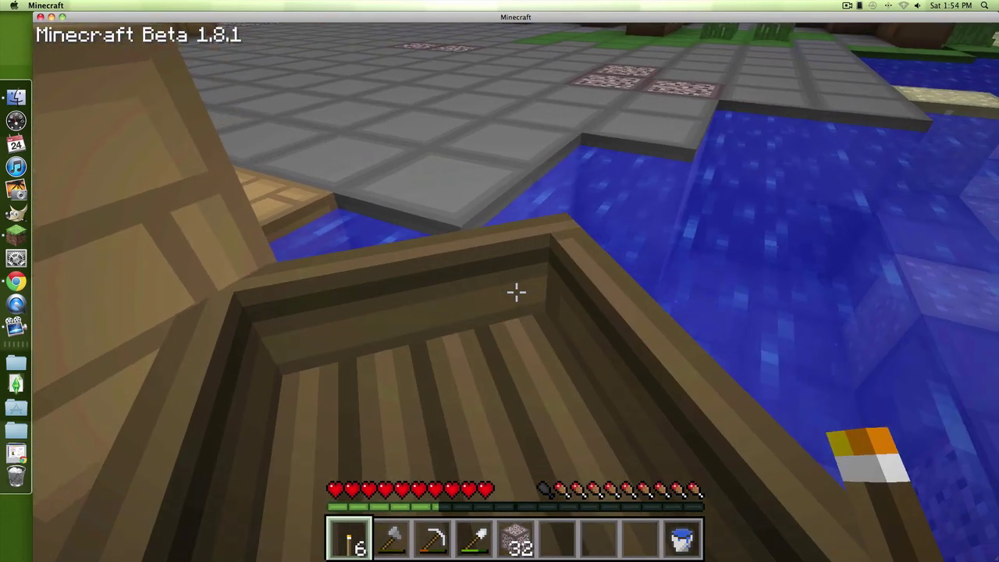
{"action": "key", "text": "w"}
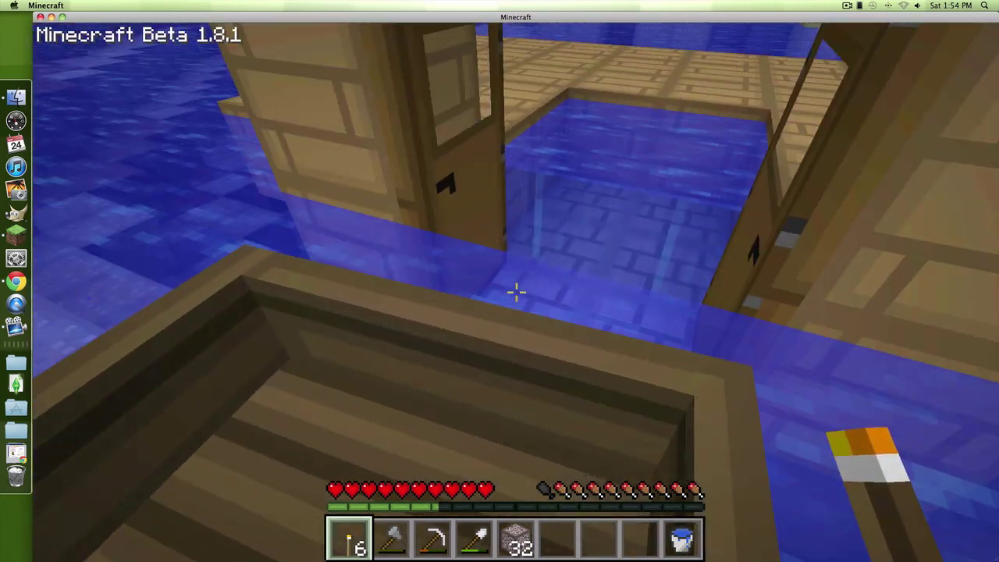
{"action": "key", "text": "w"}
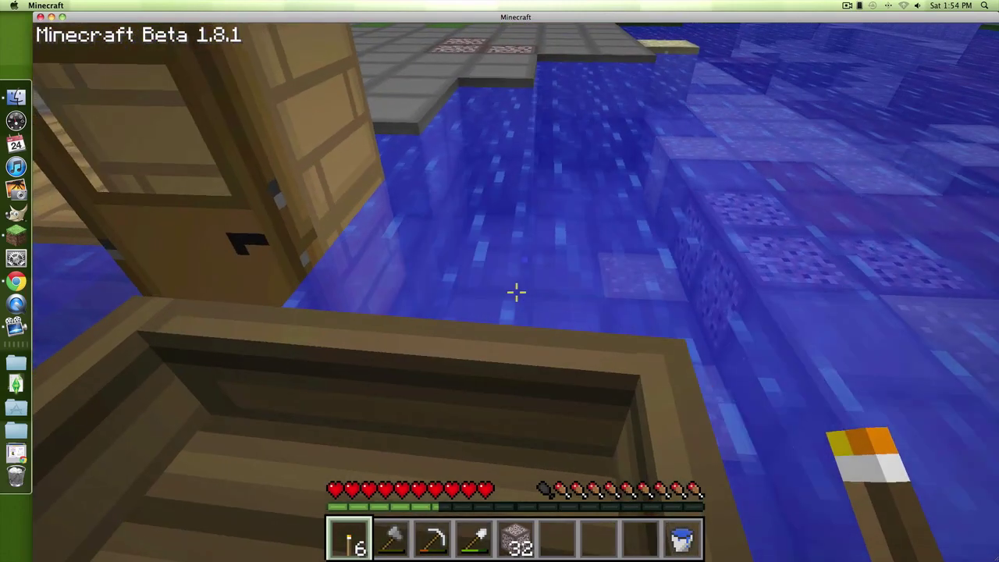
{"action": "key", "text": "w"}
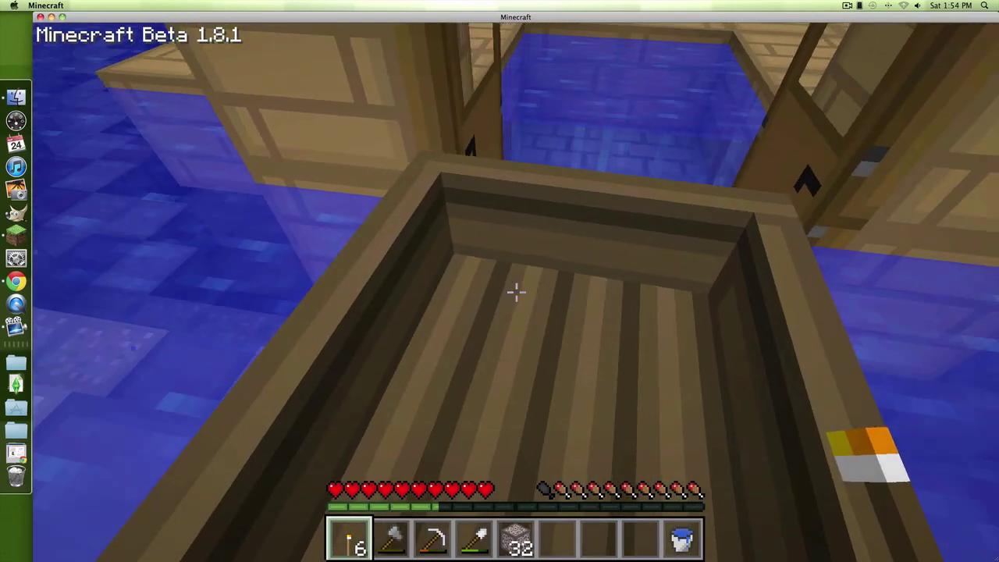
{"action": "key", "text": "w"}
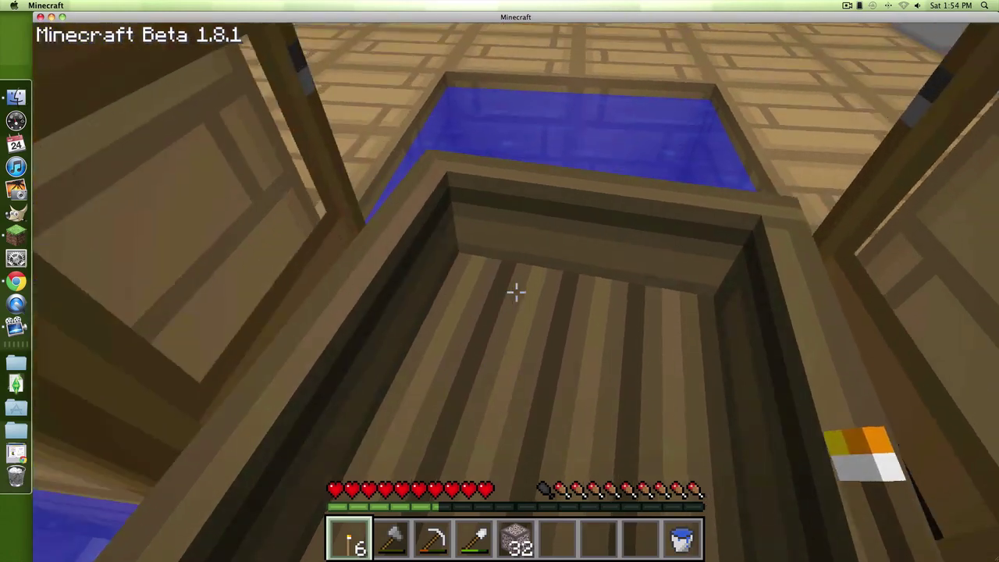
{"action": "key", "text": "w"}
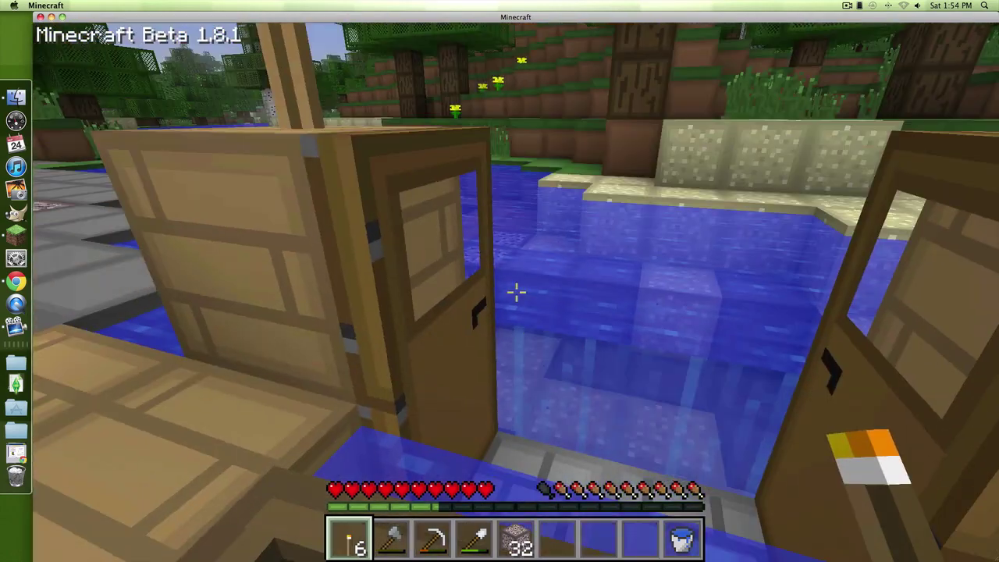
Close both dock doors, step back onto the planks behind the boat and open the game menu.
{"action": "right_click", "coordinate": [516, 292]}
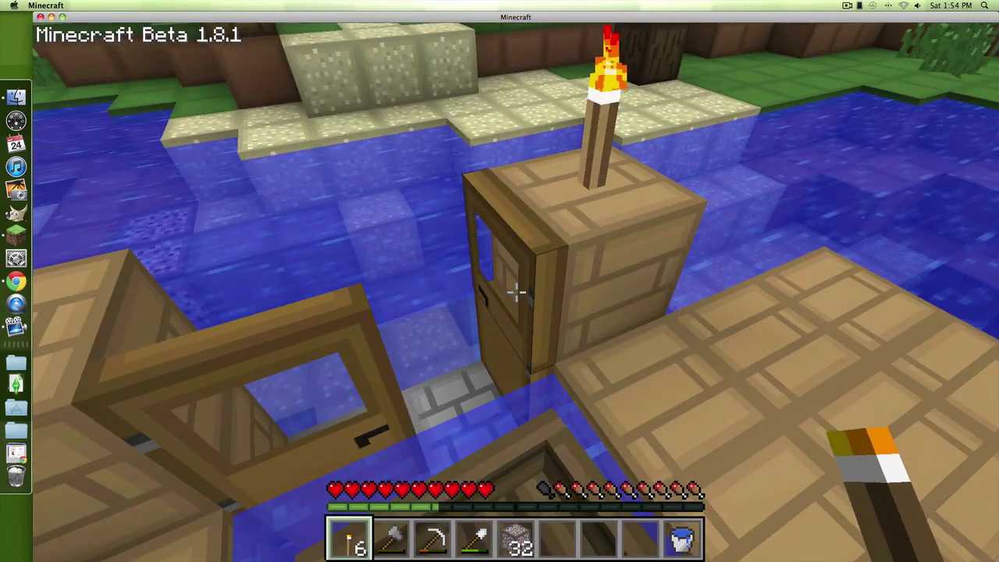
{"action": "right_click", "coordinate": [516, 292]}
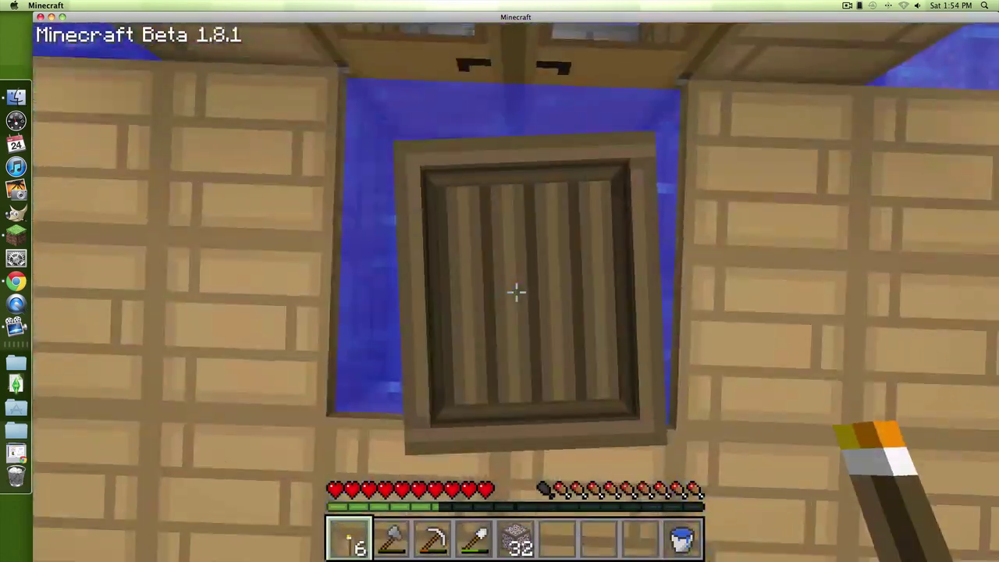
{"action": "key", "text": "s"}
{"action": "key", "text": "space"}
{"action": "key", "text": "Escape"}
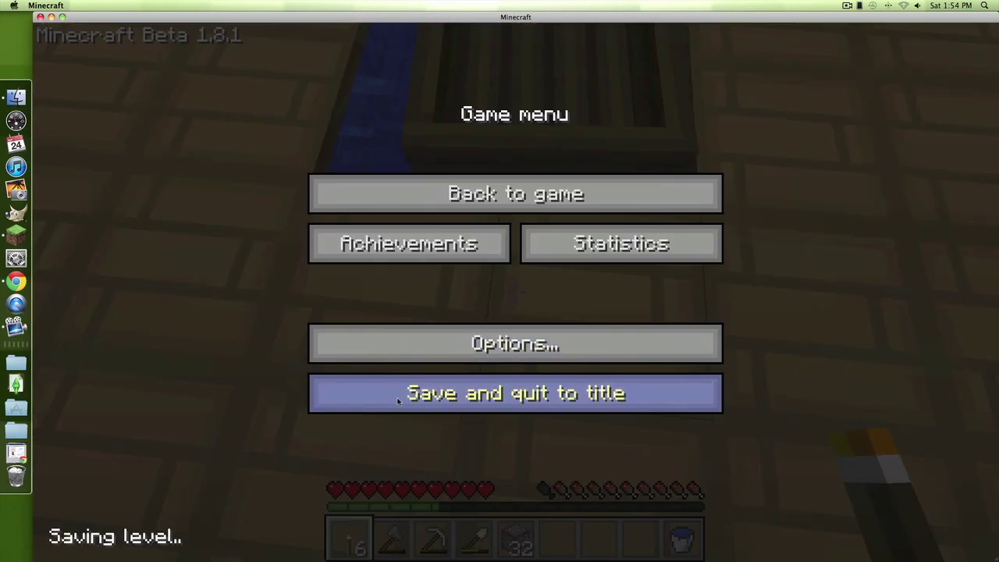